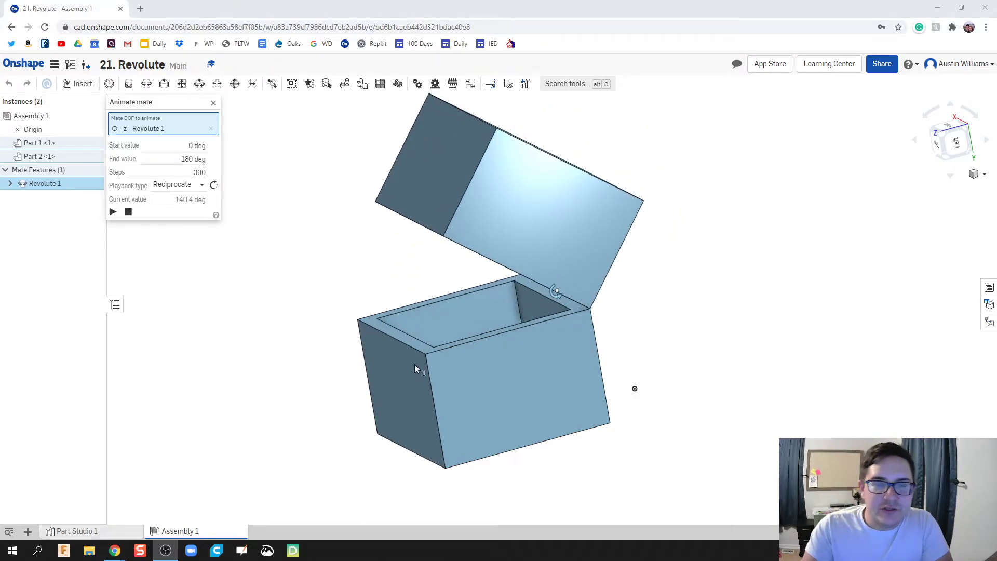
# Step: Add a new Part Studio and start a sketch on the Top plane, viewed normal to it
pyautogui.moveTo(369, 380); pyautogui.dragTo(340, 379, button='middle')
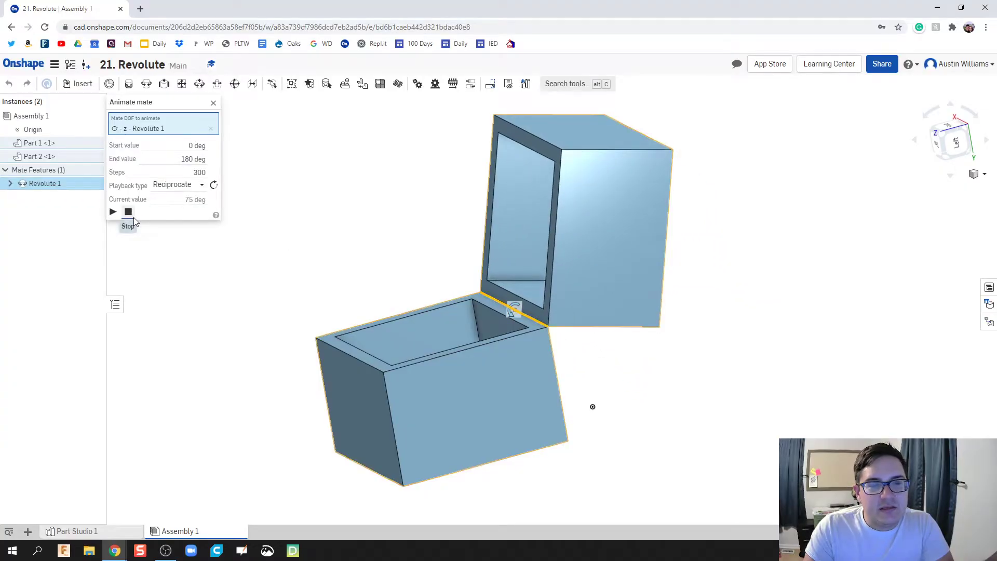
pyautogui.click(29, 532)
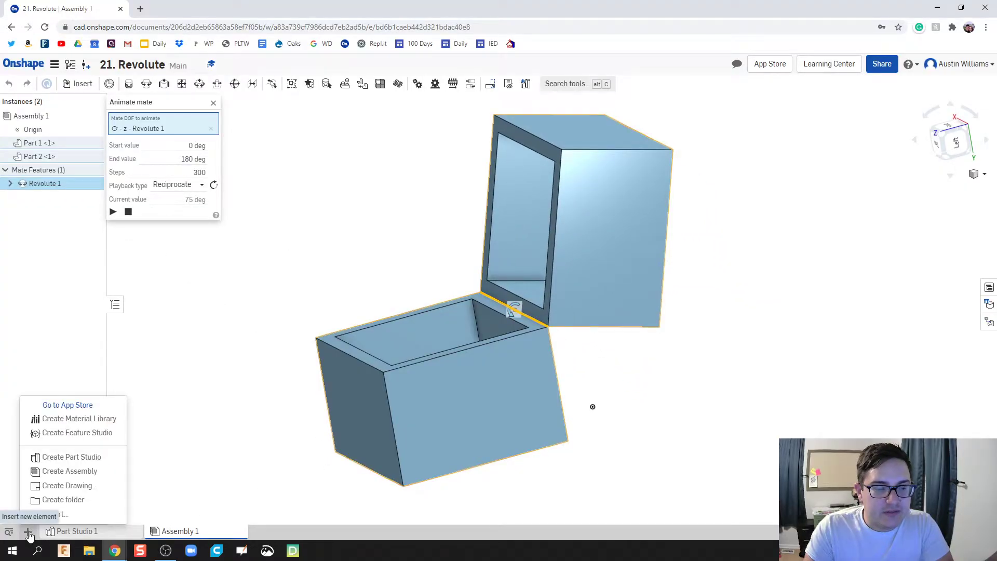
pyautogui.click(66, 457)
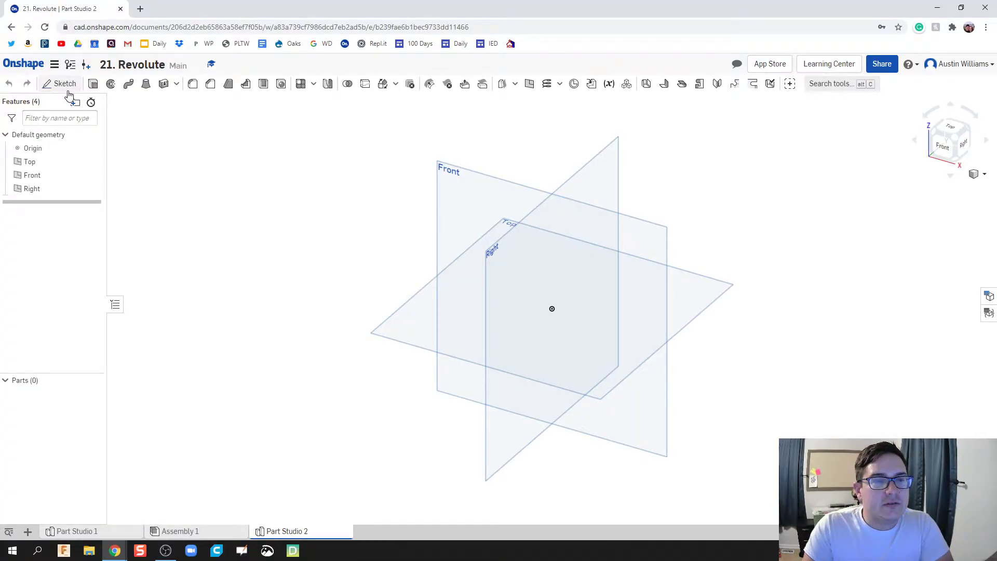
pyautogui.click(62, 83)
pyautogui.click(391, 333)
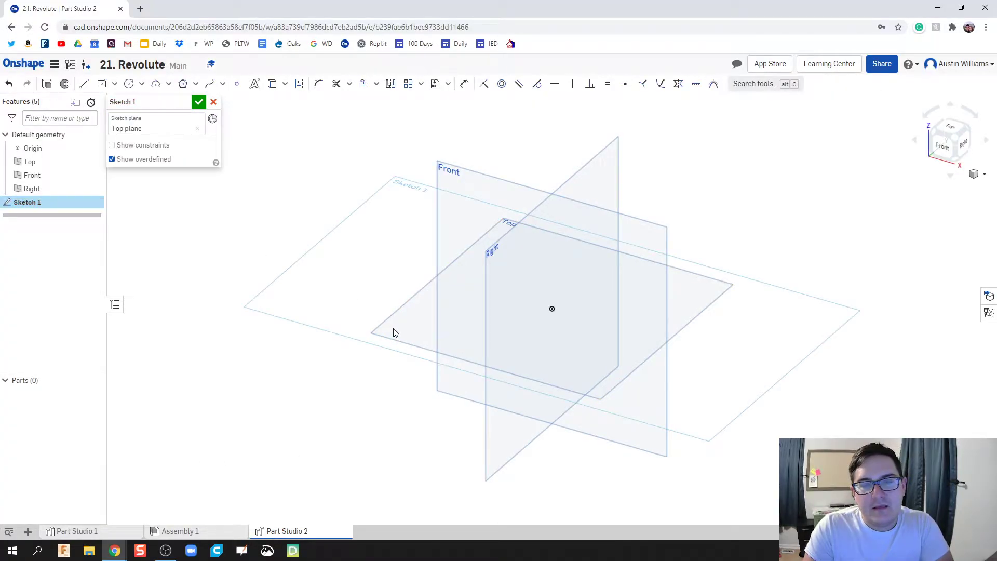
pyautogui.rightClick(394, 332)
pyautogui.press('n')
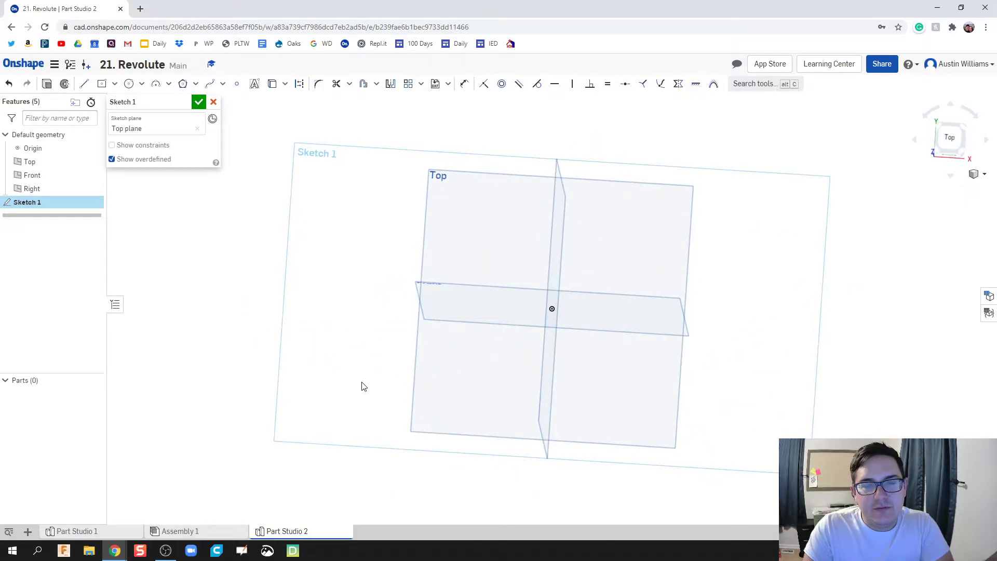
# Step: Draw a centre-point rectangle from the origin and apply an equal constraint to its sides
pyautogui.press('g')
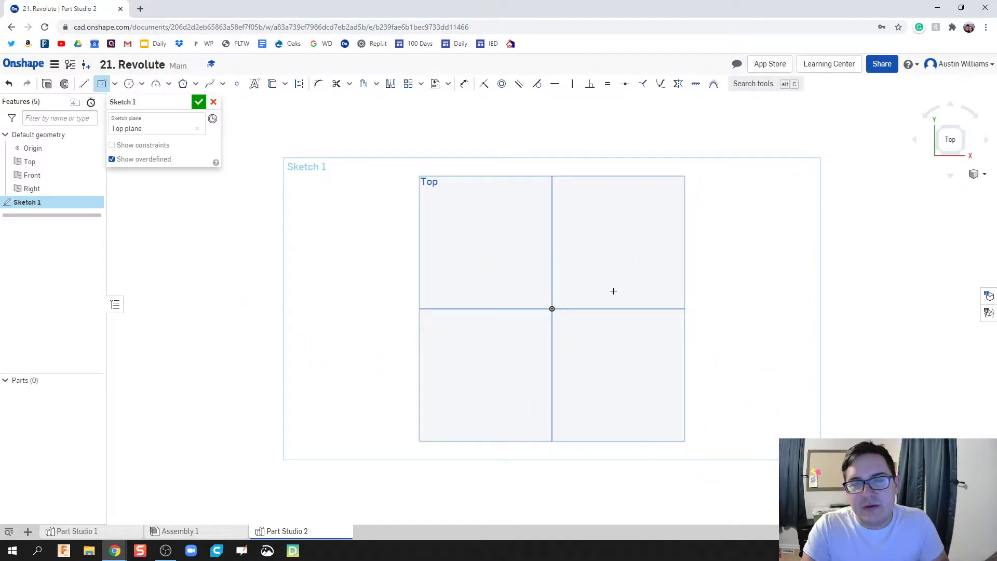
pyautogui.click(552, 308)
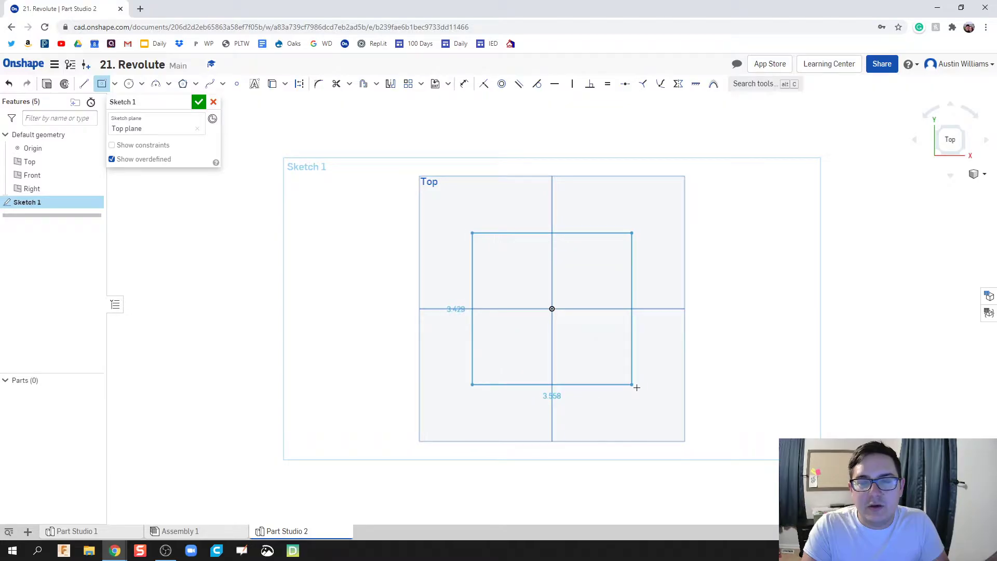
pyautogui.click(638, 387)
pyautogui.press('e')
pyautogui.click(467, 292)
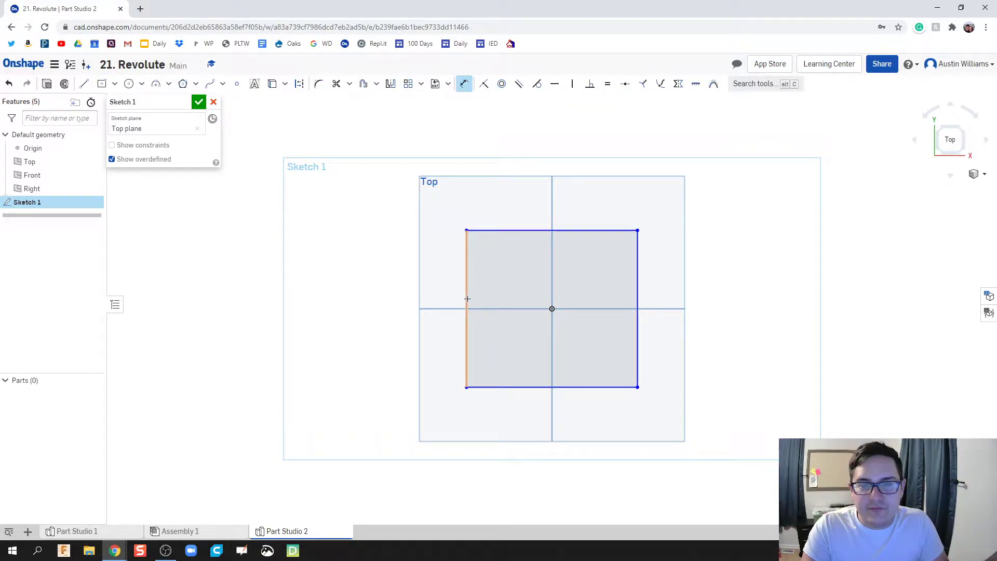
pyautogui.press('Escape')
# Step: Dimension the rectangle's height to 4 and its width to 4
pyautogui.press('d')
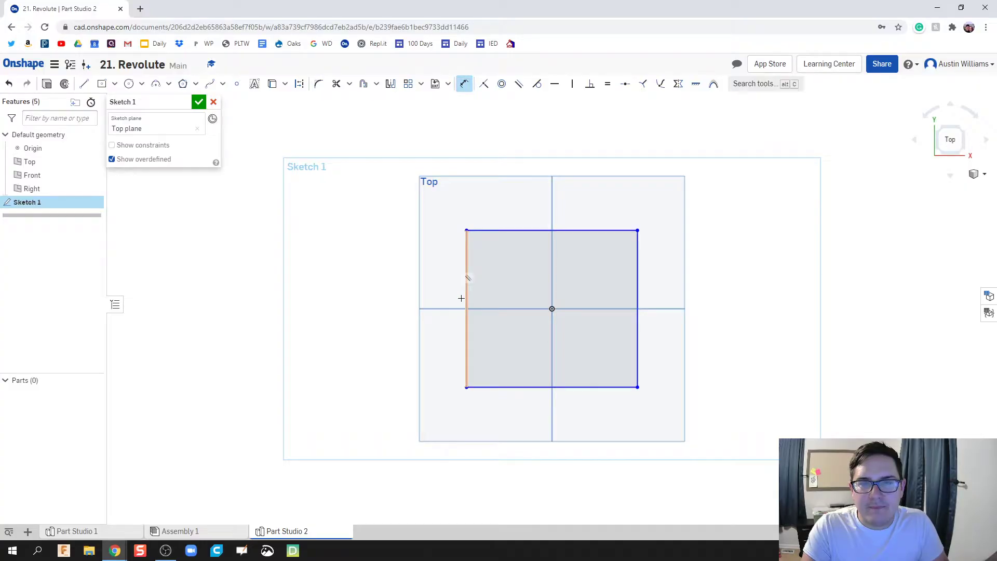
pyautogui.click(466, 298)
pyautogui.click(441, 303)
pyautogui.write('47')
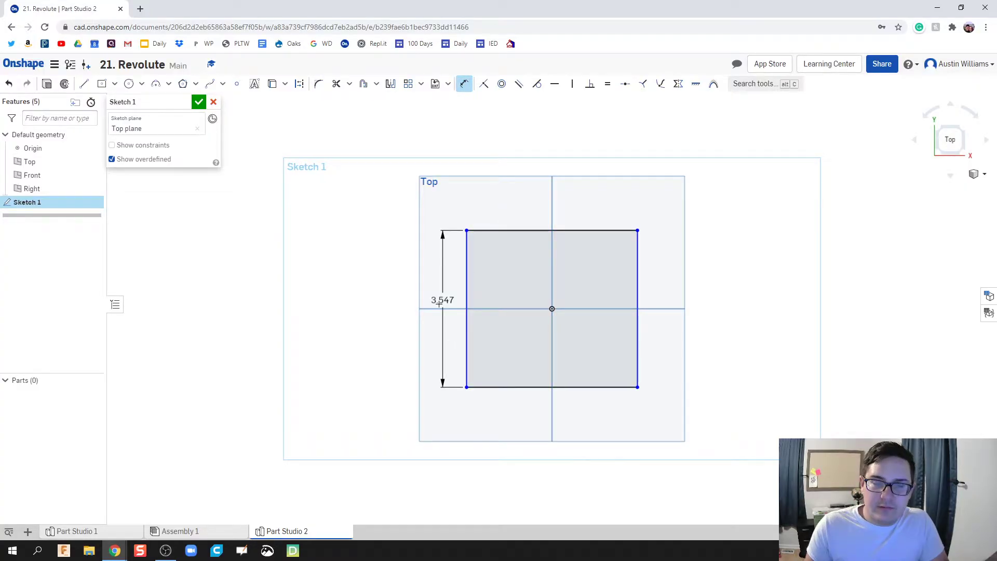
pyautogui.press('Return')
pyautogui.click(520, 221)
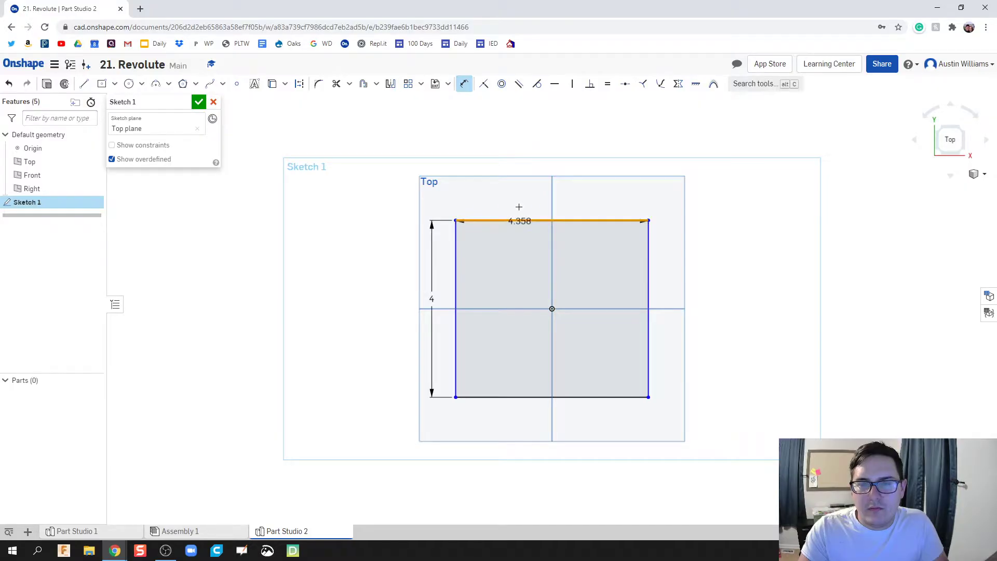
pyautogui.click(523, 196)
pyautogui.write('4')
pyautogui.press('Return')
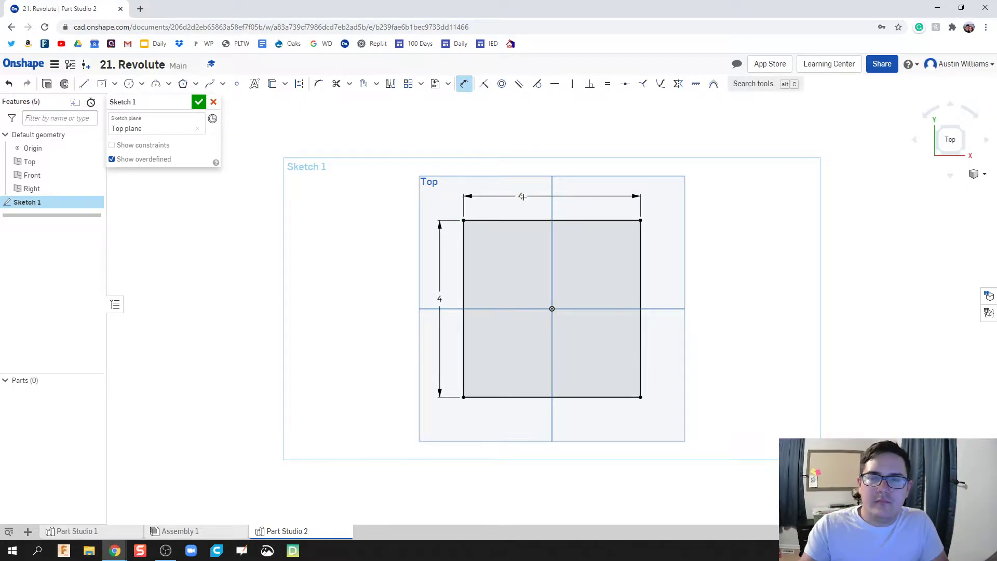
# Step: Finish the sketch and extrude the square face 2 in into a solid block
pyautogui.click(199, 102)
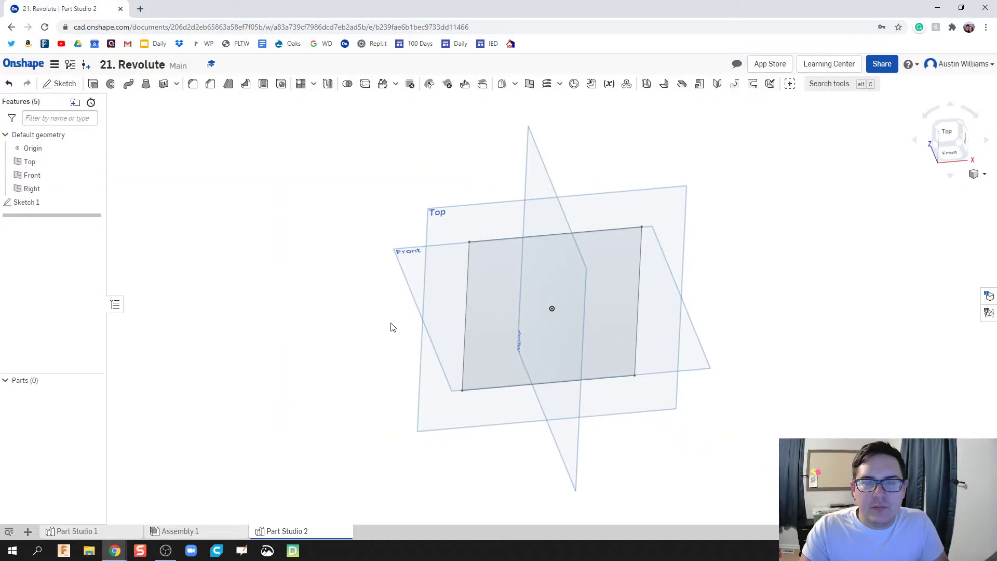
pyautogui.hotkey('shift', 'e')
pyautogui.click(569, 357)
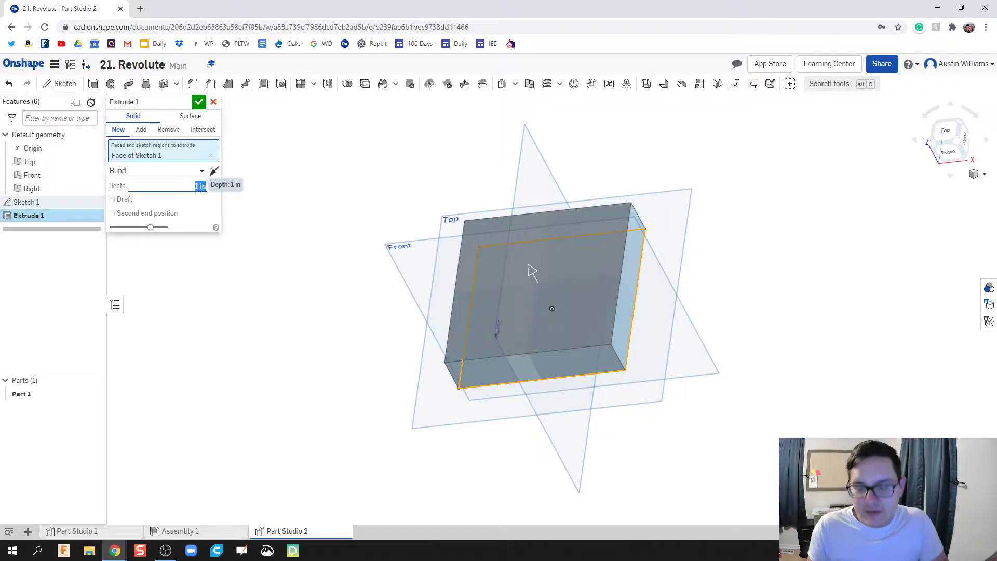
pyautogui.write('2')
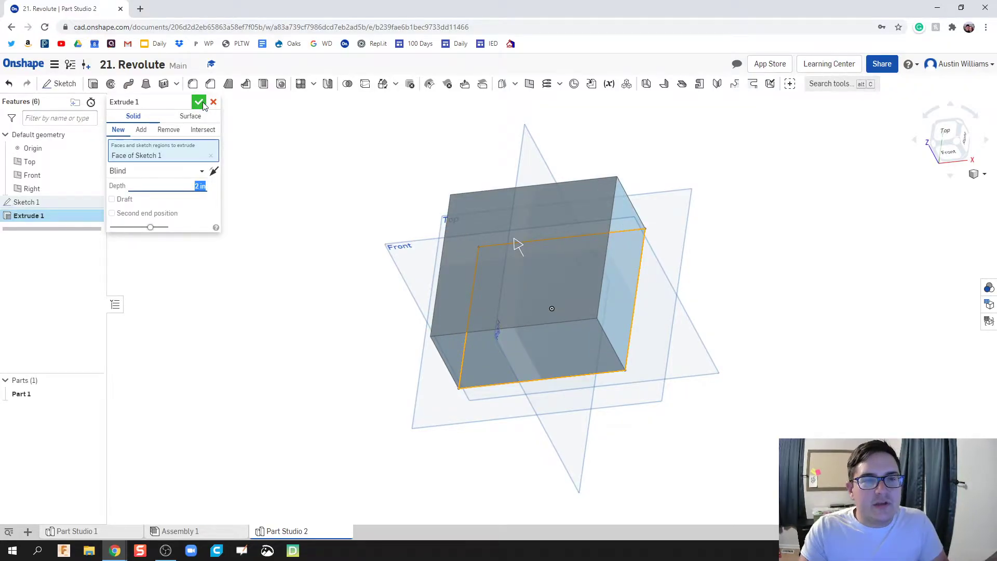
pyautogui.click(199, 102)
pyautogui.moveTo(318, 329)
pyautogui.mouseDown(button='right')
pyautogui.moveTo(316, 341)
pyautogui.moveTo(332, 334)
pyautogui.mouseUp(button='right')
# Step: Hide the Top, Front and Right planes in the feature list
pyautogui.click(93, 161)
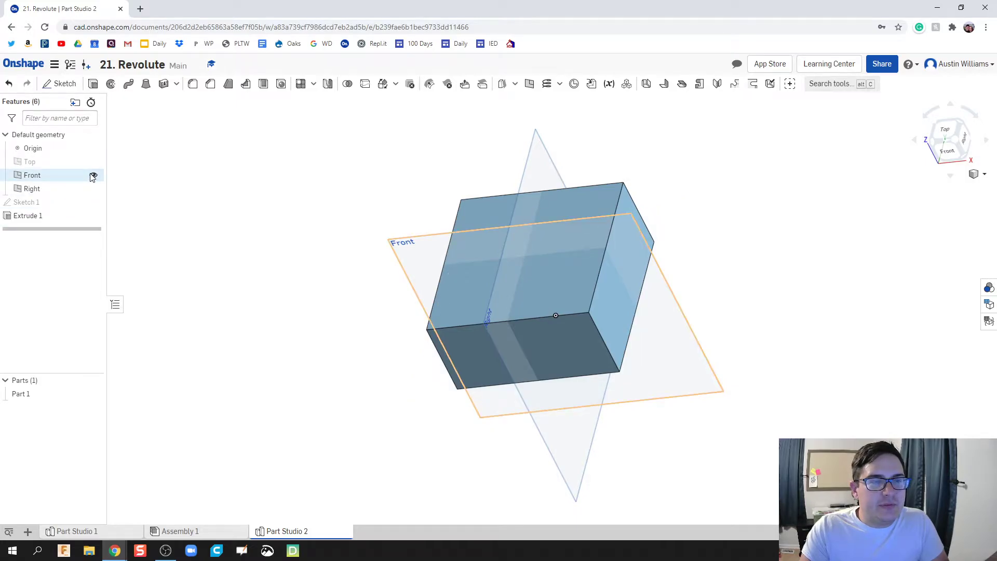
pyautogui.click(94, 175)
pyautogui.click(94, 189)
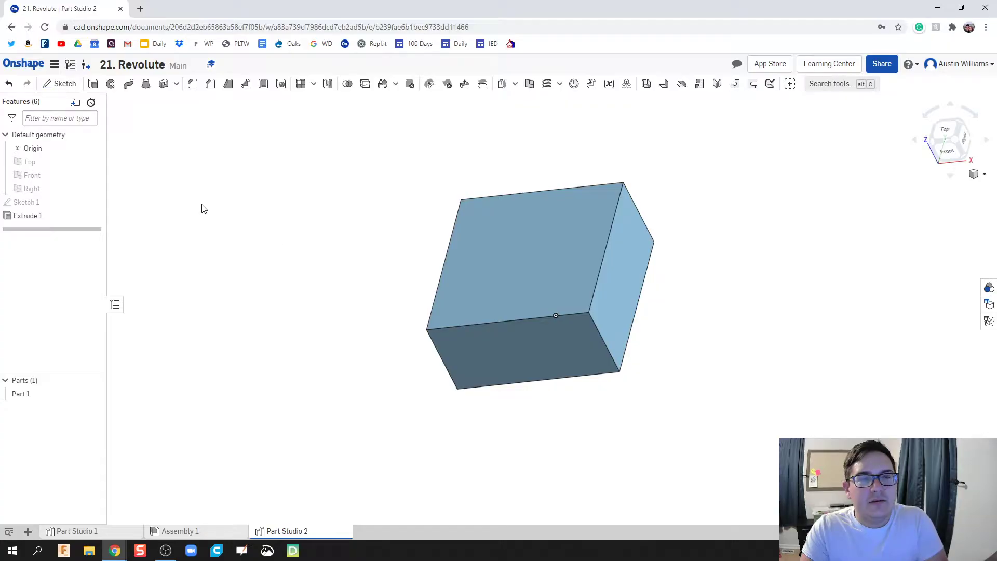
# Step: Shell the block with its top face removed and a 0.25 in wall thickness
pyautogui.click(263, 84)
pyautogui.click(494, 261)
pyautogui.moveTo(423, 329); pyautogui.dragTo(358, 275, button='right')
pyautogui.click(193, 160)
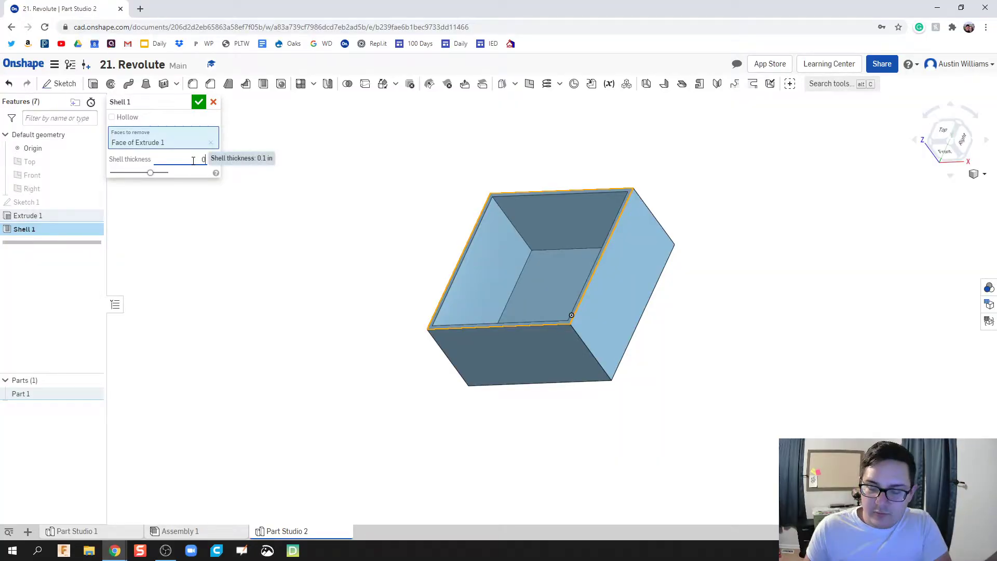
pyautogui.write('0.25')
pyautogui.press('Return')
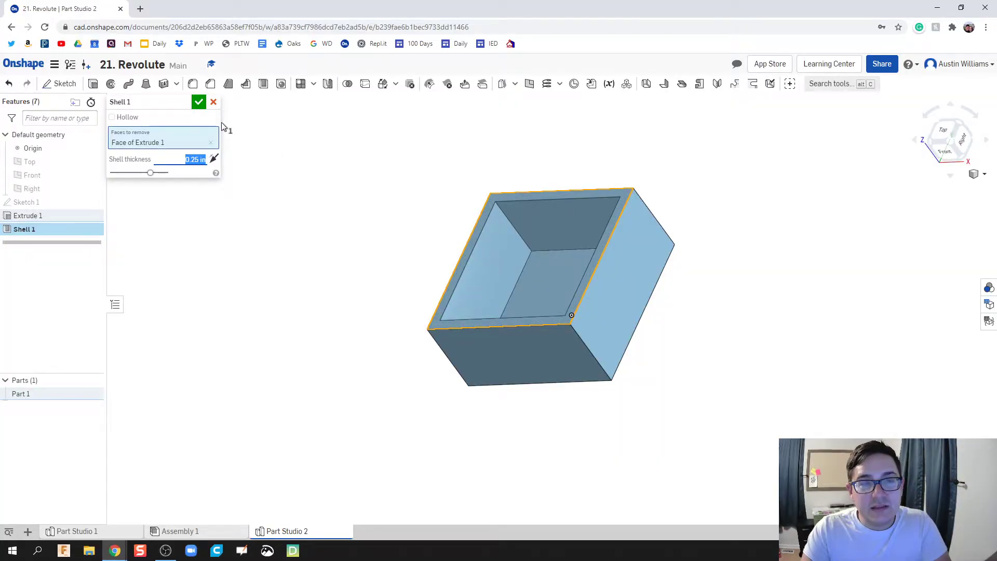
pyautogui.click(199, 102)
pyautogui.moveTo(416, 360); pyautogui.dragTo(408, 367, button='right')
pyautogui.moveTo(409, 367); pyautogui.dragTo(347, 403, button='middle')
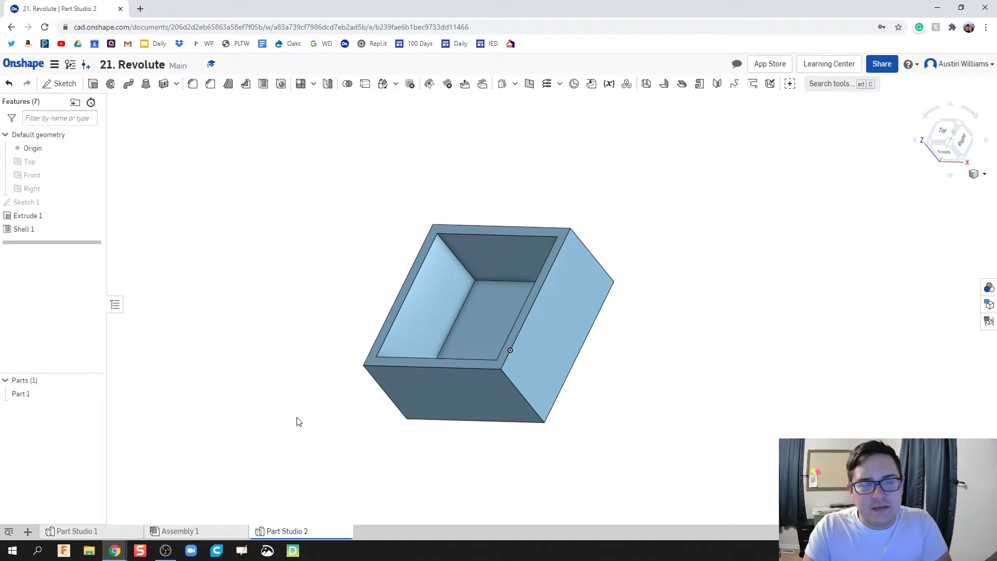
# Step: Create a new assembly and insert two instances of Part 1 from Part Studio 2
pyautogui.click(26, 532)
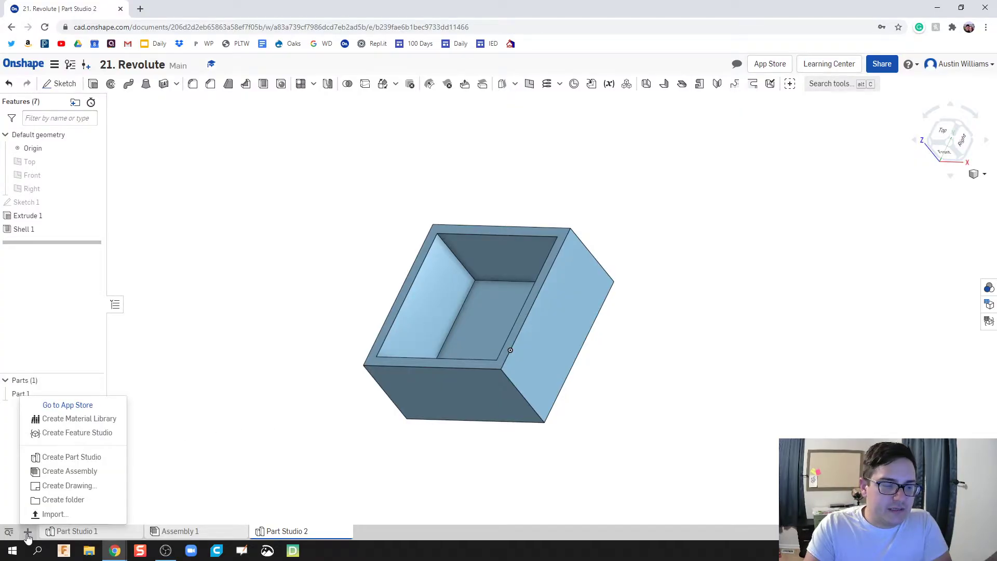
pyautogui.click(68, 472)
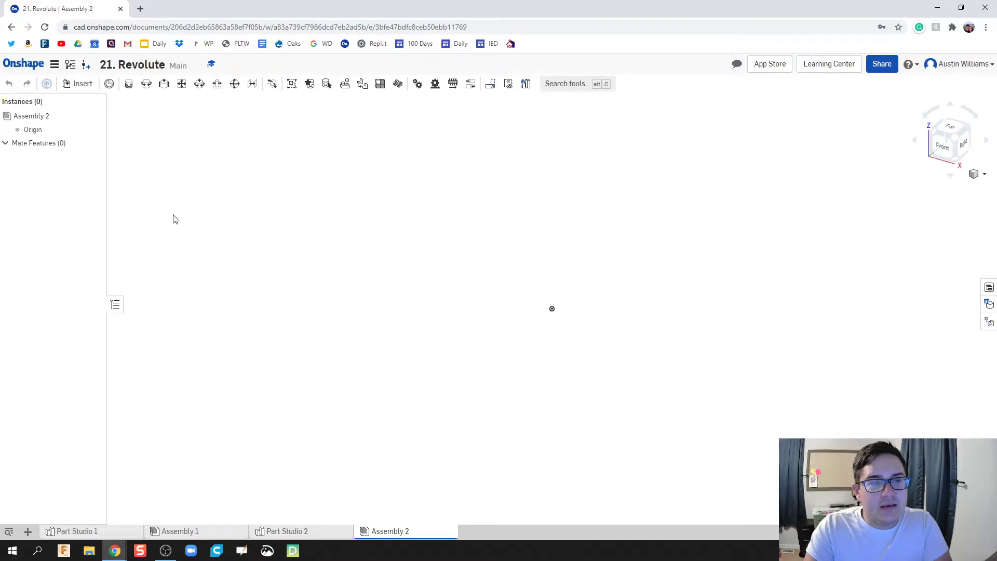
pyautogui.click(79, 83)
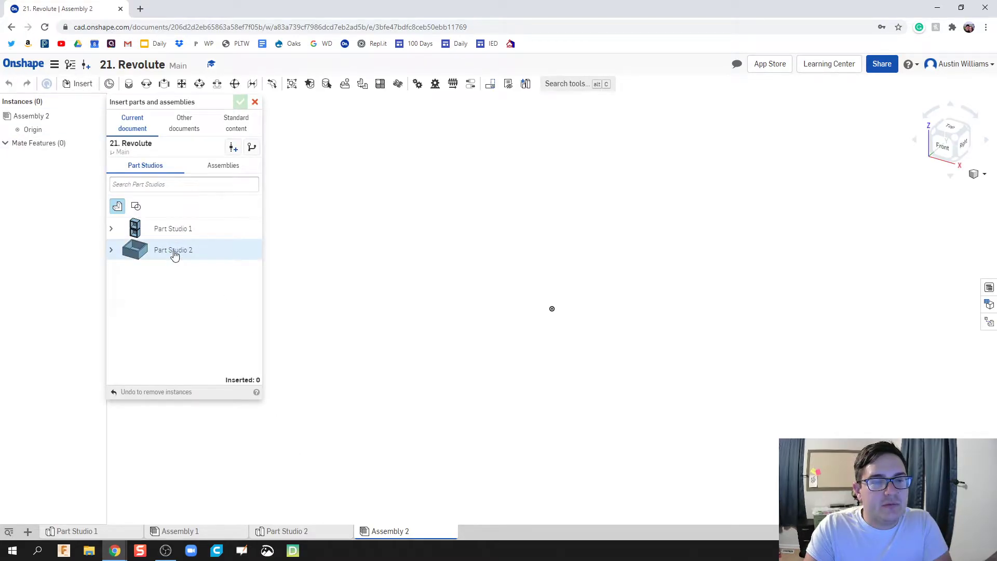
pyautogui.click(175, 255)
pyautogui.click(461, 330)
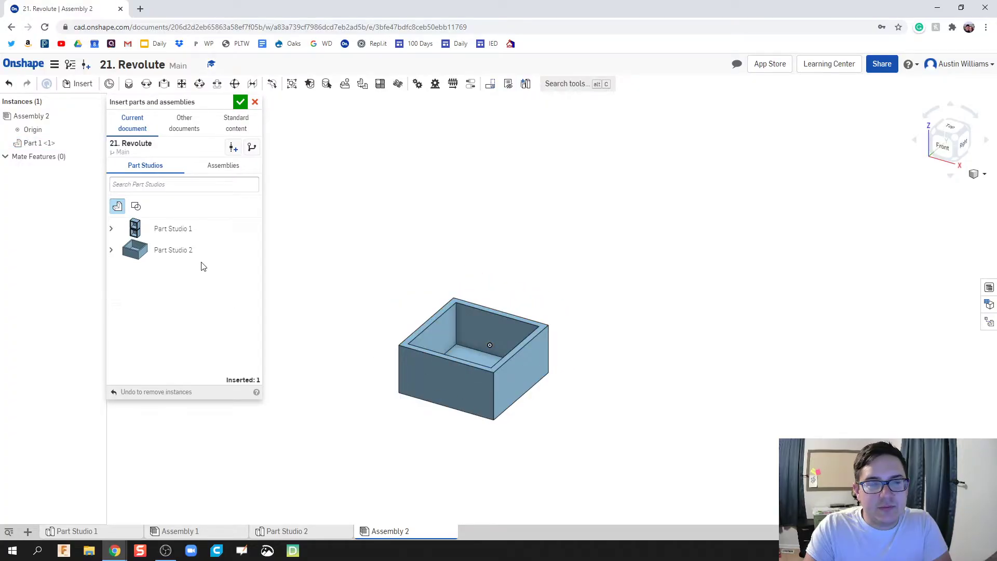
pyautogui.click(171, 251)
pyautogui.click(575, 262)
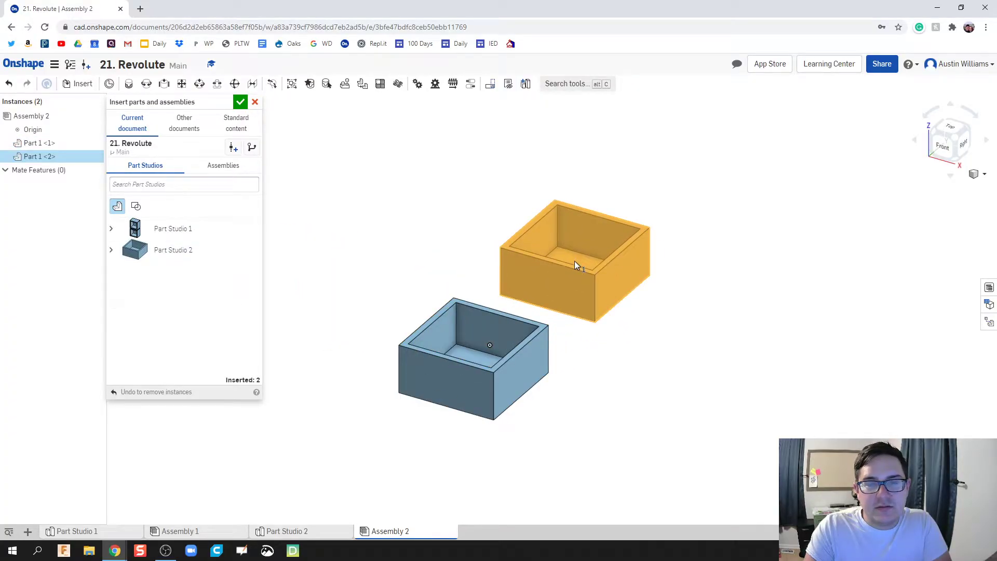
pyautogui.click(241, 103)
# Step: Drag Part 1 <2> away from Part 1 <1> and angle the view to see both boxes
pyautogui.moveTo(389, 256); pyautogui.dragTo(502, 304, button='right')
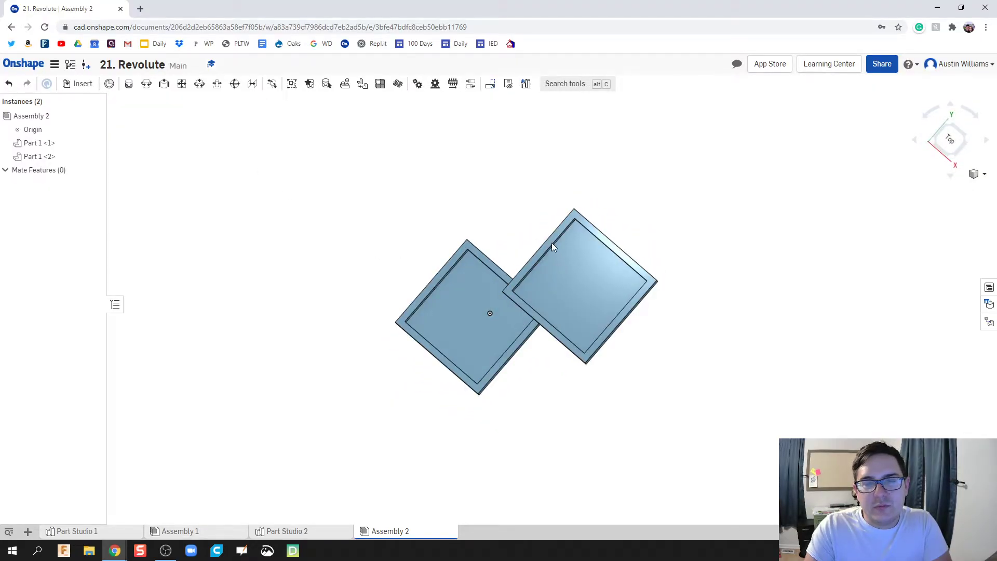
pyautogui.moveTo(552, 243); pyautogui.dragTo(546, 192)
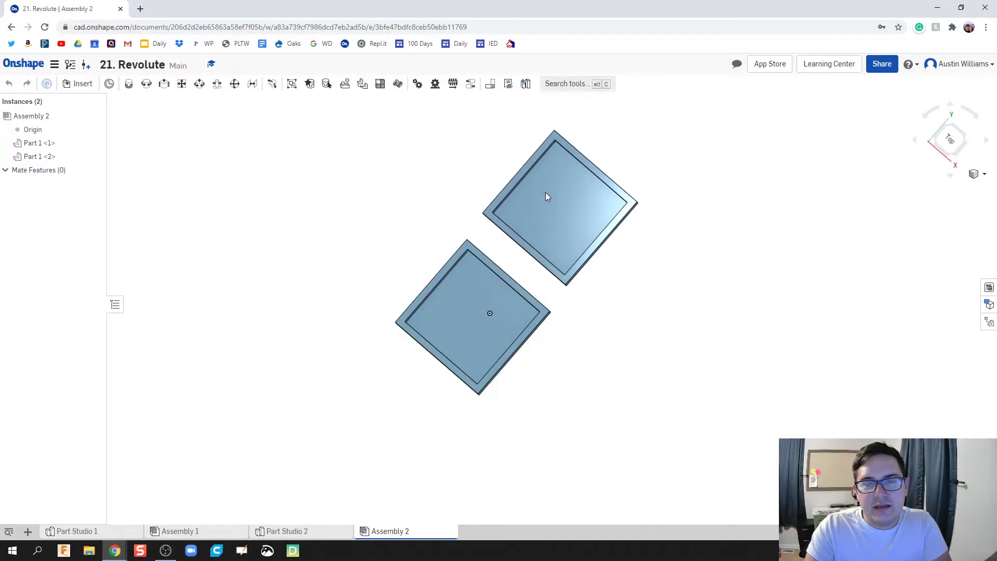
pyautogui.moveTo(615, 360); pyautogui.dragTo(552, 203, button='right')
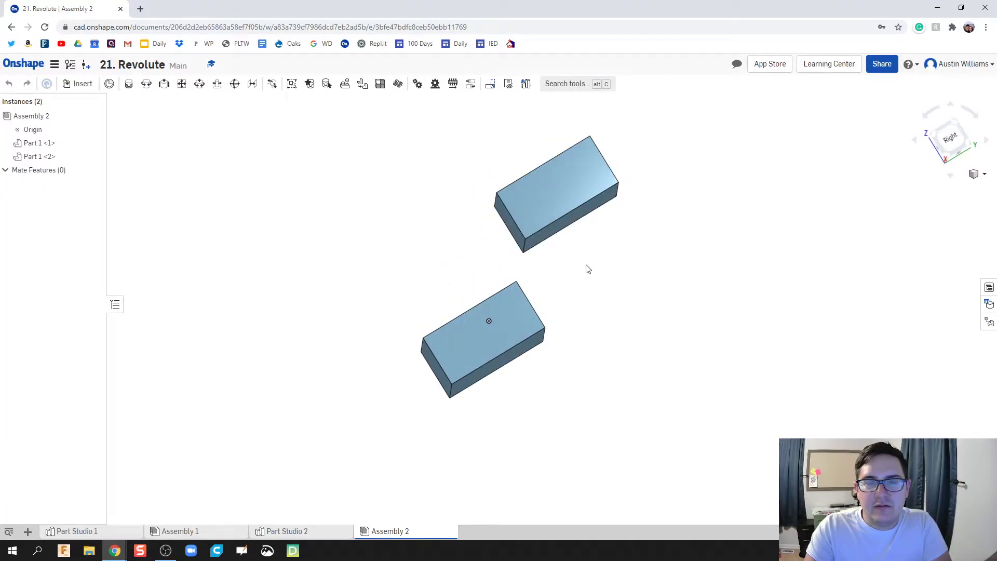
pyautogui.moveTo(588, 269); pyautogui.dragTo(597, 281)
pyautogui.moveTo(597, 280); pyautogui.dragTo(602, 328, button='right')
pyautogui.scroll(2, 601, 322)
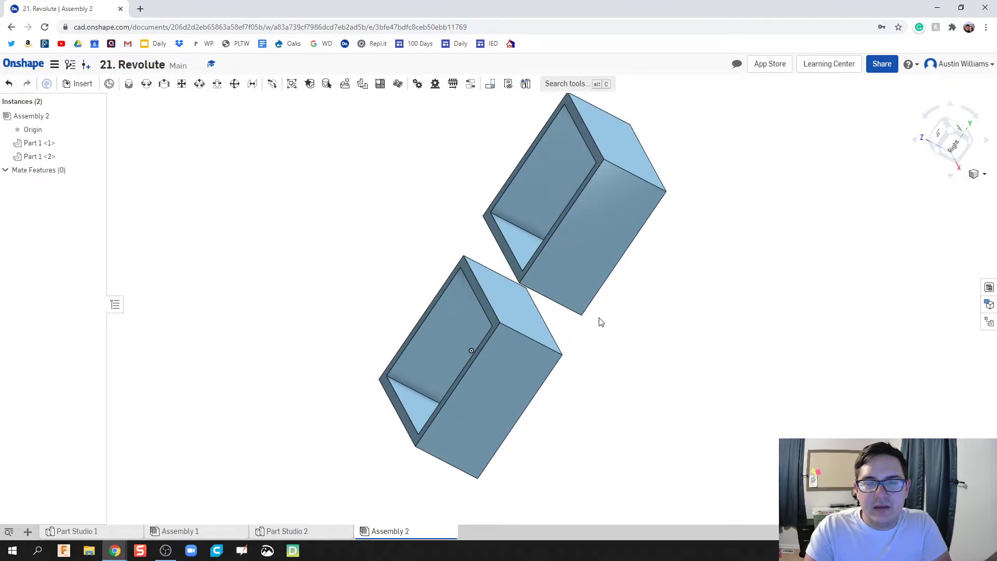
pyautogui.moveTo(602, 361); pyautogui.dragTo(608, 393, button='right')
pyautogui.scroll(2, 607, 383)
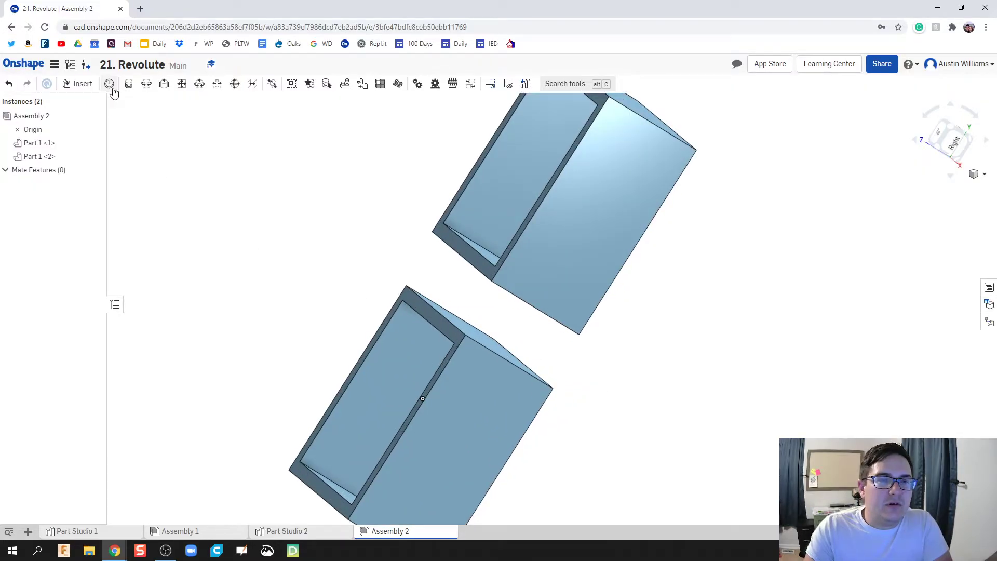
# Step: Start a Revolute mate using the upper box's end face and the lower box's face
pyautogui.click(147, 84)
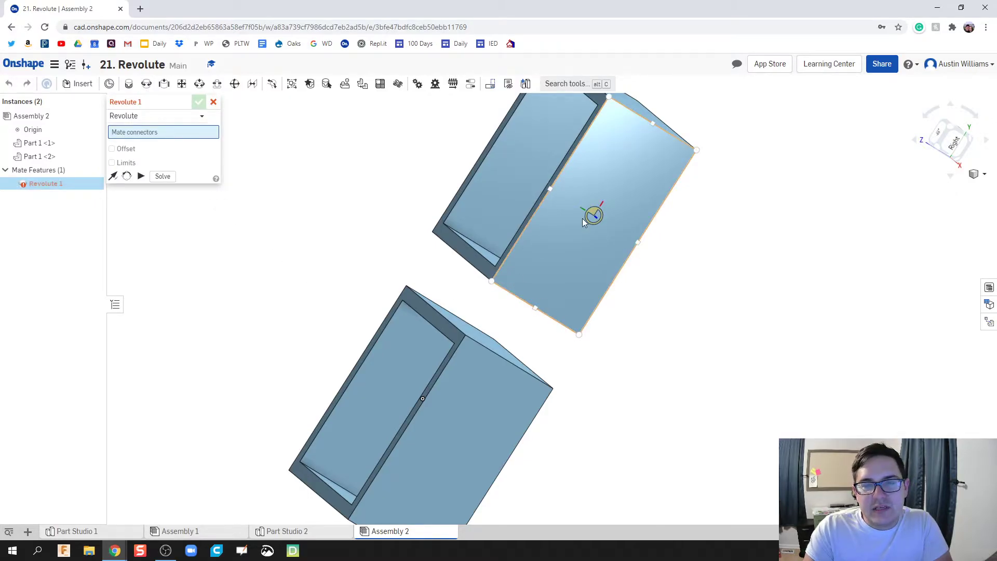
pyautogui.scroll(2, 592, 220)
pyautogui.moveTo(593, 219)
pyautogui.mouseDown(button='right')
pyautogui.moveTo(613, 226)
pyautogui.moveTo(587, 209)
pyautogui.mouseUp(button='right')
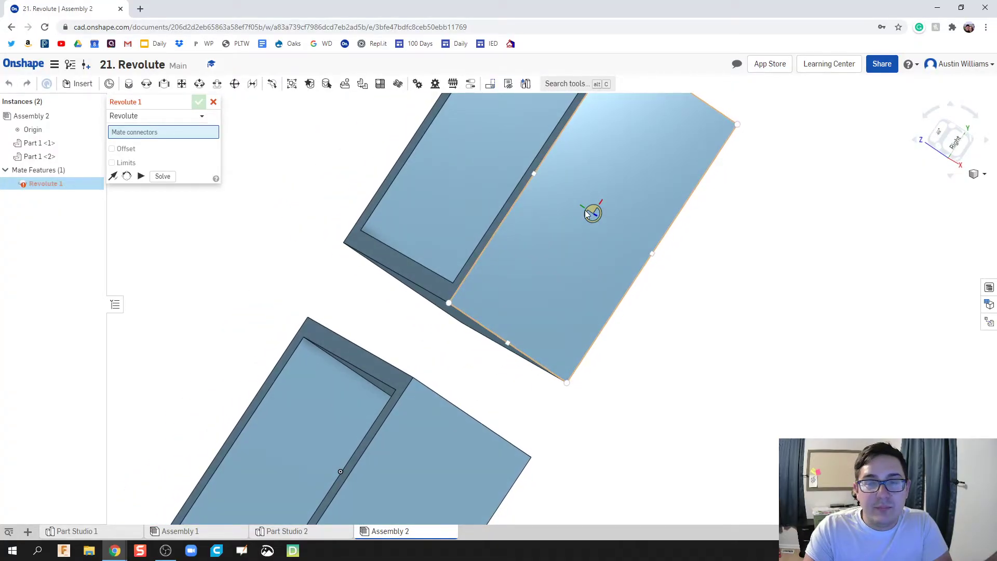
pyautogui.moveTo(595, 224)
pyautogui.mouseDown(button='right')
pyautogui.moveTo(606, 223)
pyautogui.moveTo(596, 217)
pyautogui.mouseUp(button='right')
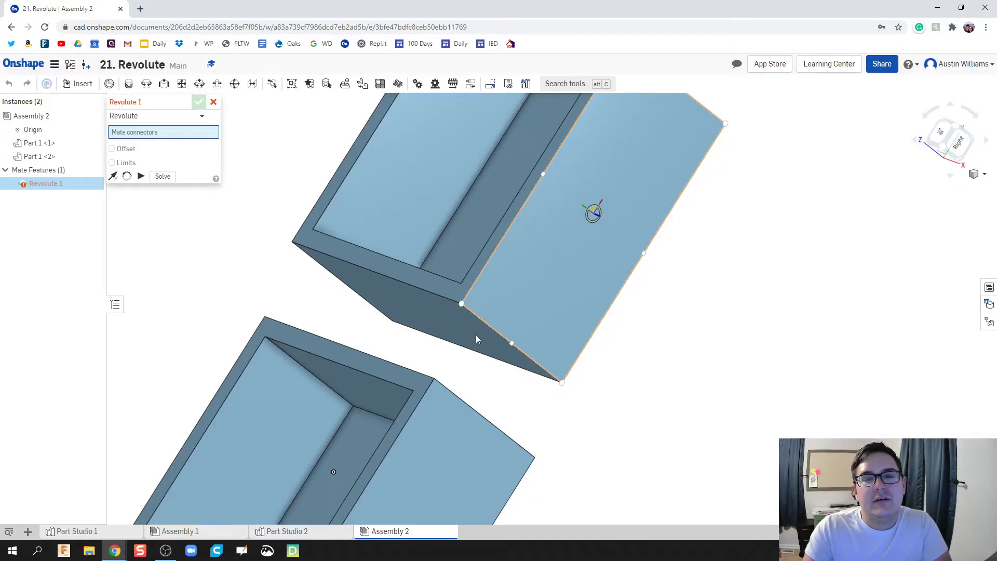
pyautogui.moveTo(260, 290); pyautogui.dragTo(304, 282, button='right')
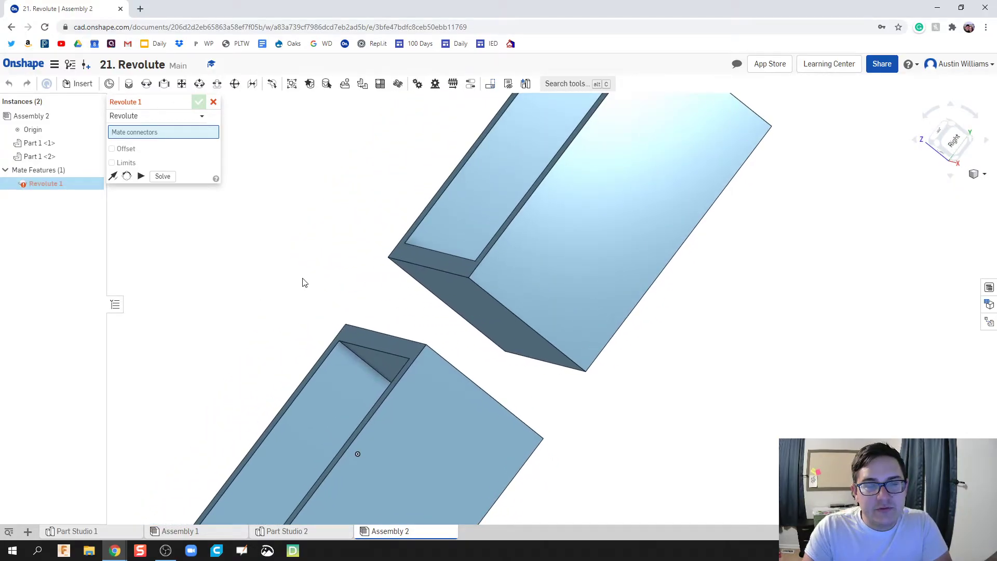
pyautogui.moveTo(305, 282); pyautogui.dragTo(326, 293, button='middle')
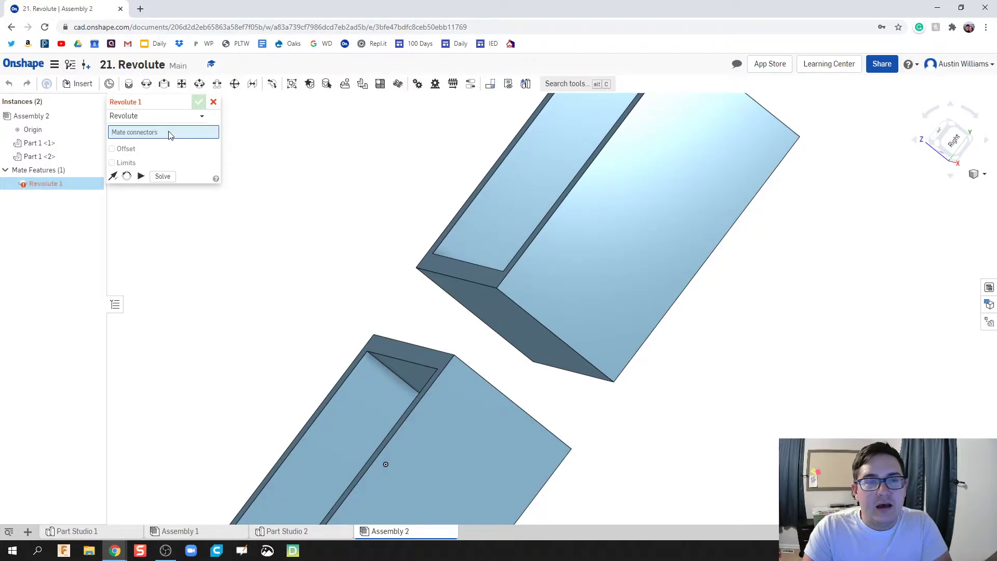
pyautogui.moveTo(284, 210); pyautogui.dragTo(300, 205, button='right')
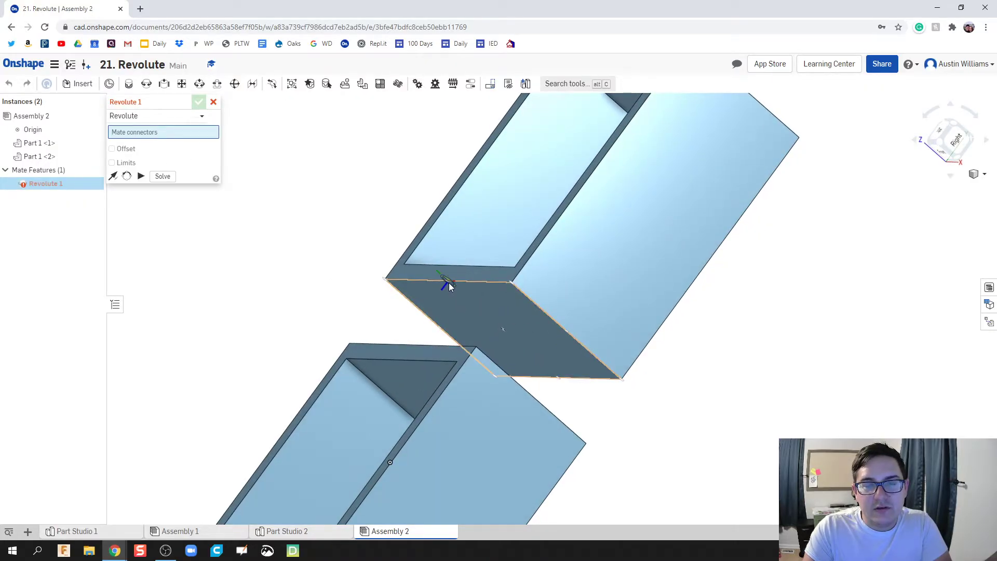
pyautogui.click(450, 289)
pyautogui.moveTo(334, 283); pyautogui.dragTo(332, 309, button='right')
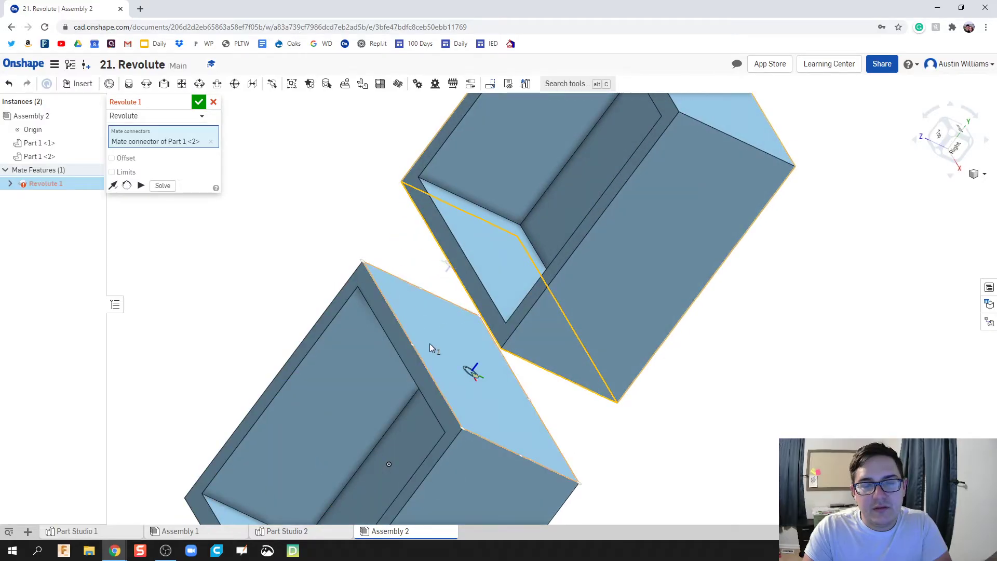
pyautogui.click(403, 347)
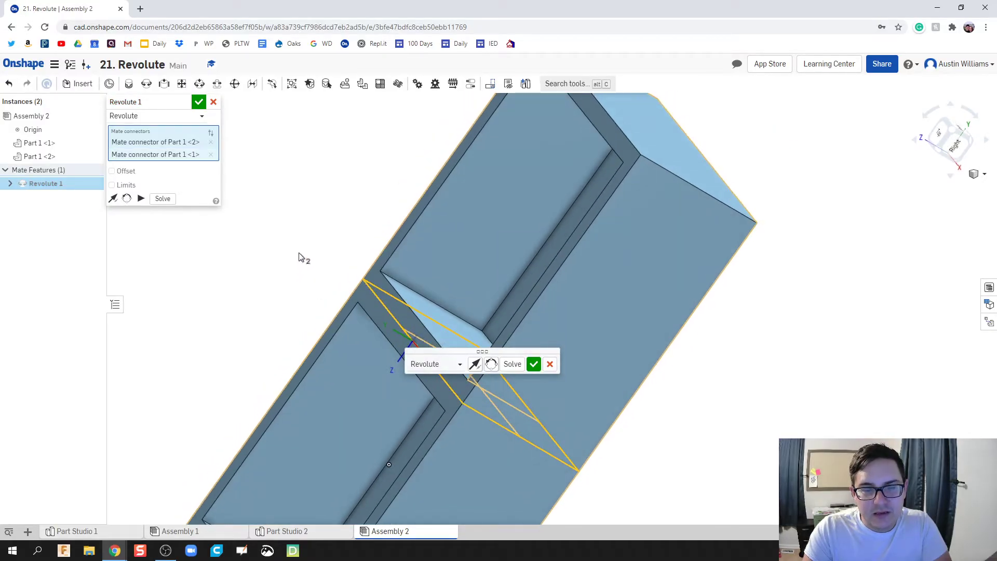
# Step: Preview the mate with Animate, trying Flip primary axis and Reorient secondary axis
pyautogui.scroll(-3, 364, 234)
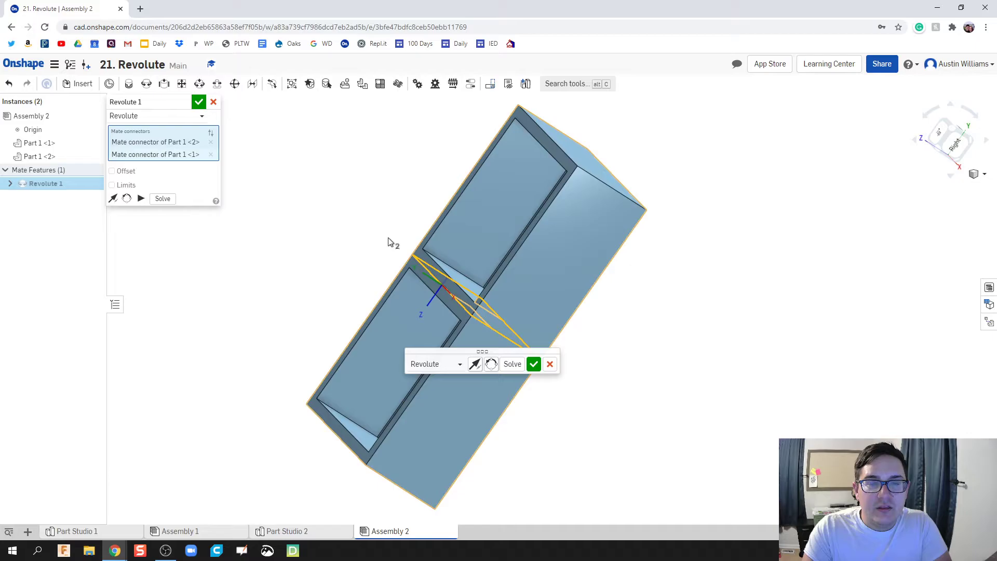
pyautogui.scroll(1, 384, 244)
pyautogui.click(141, 199)
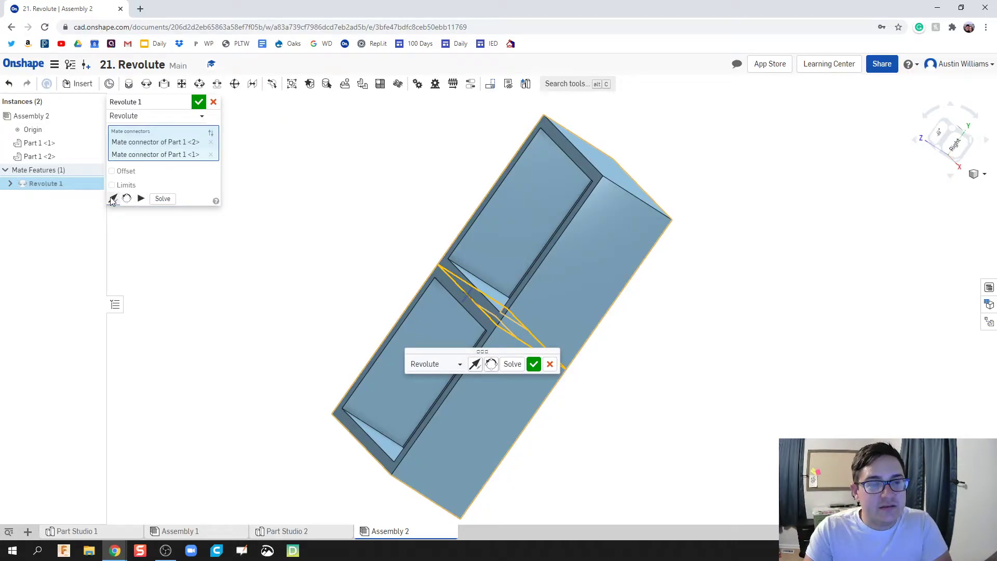
pyautogui.click(113, 199)
pyautogui.click(141, 200)
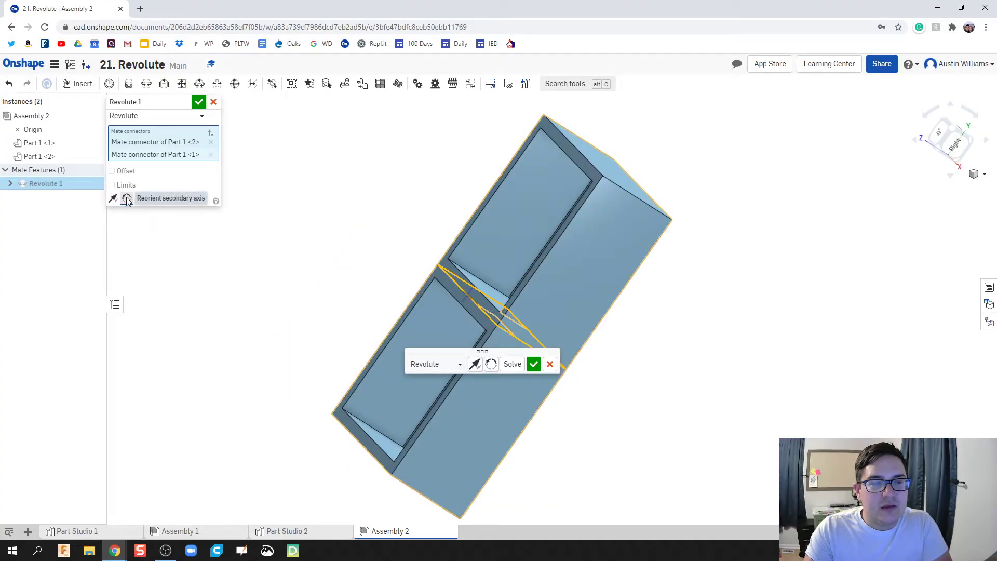
pyautogui.click(126, 200)
pyautogui.click(141, 199)
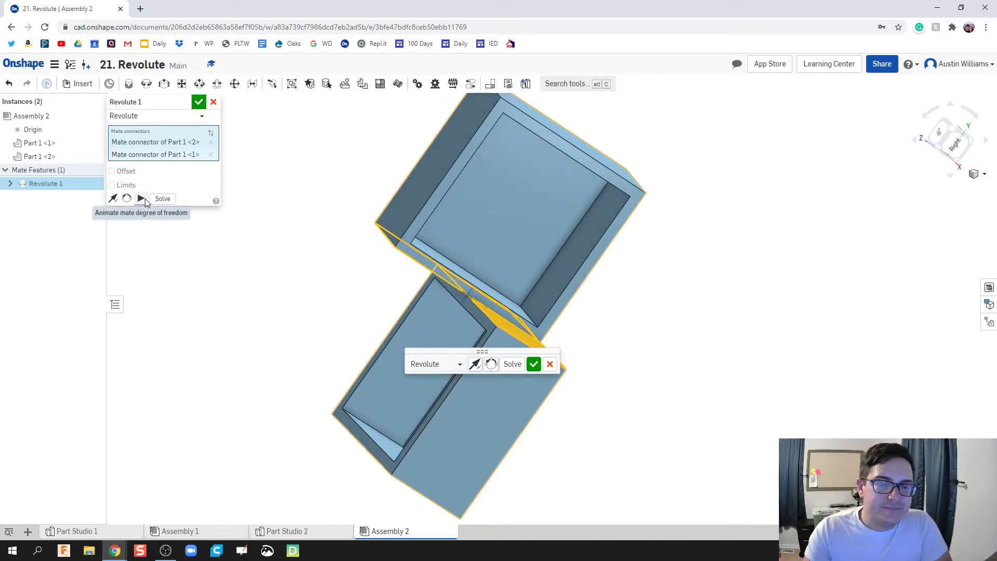
# Step: Remove both mate connectors, move the upper half aside, and pick a connector on the lower half
pyautogui.click(211, 143)
pyautogui.click(212, 142)
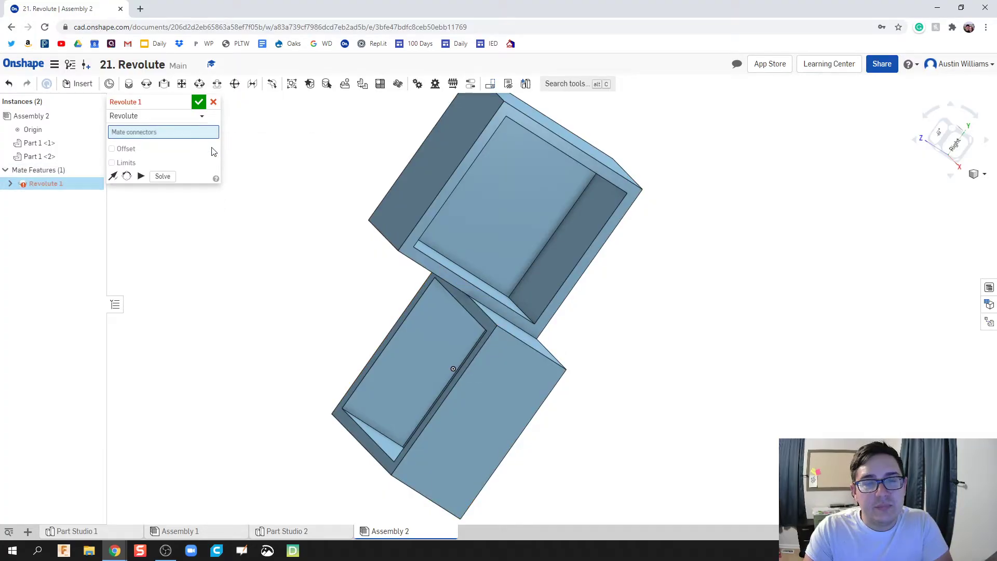
pyautogui.moveTo(445, 232); pyautogui.dragTo(597, 188)
pyautogui.moveTo(596, 311); pyautogui.dragTo(527, 280, button='right')
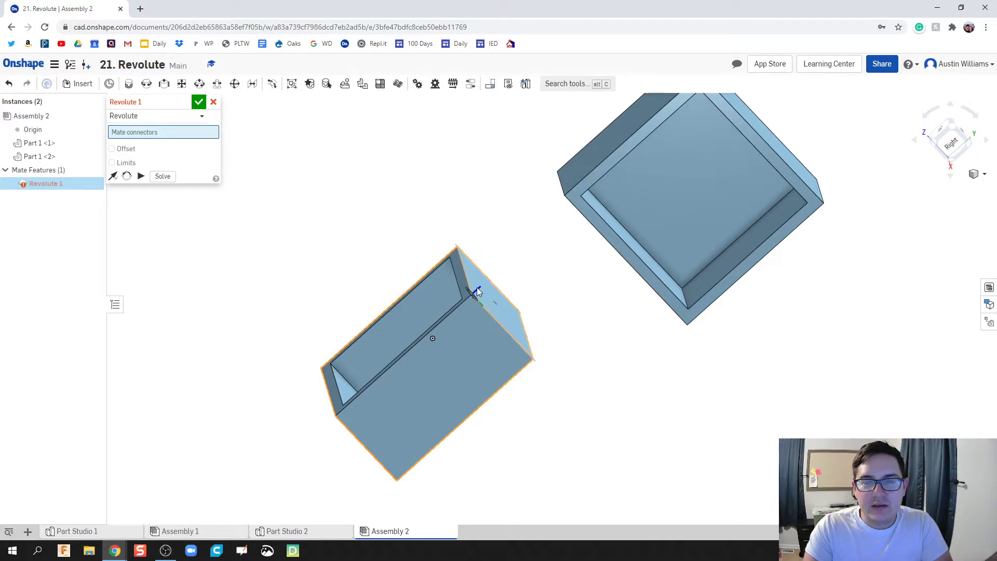
pyautogui.moveTo(477, 287); pyautogui.dragTo(482, 301, button='right')
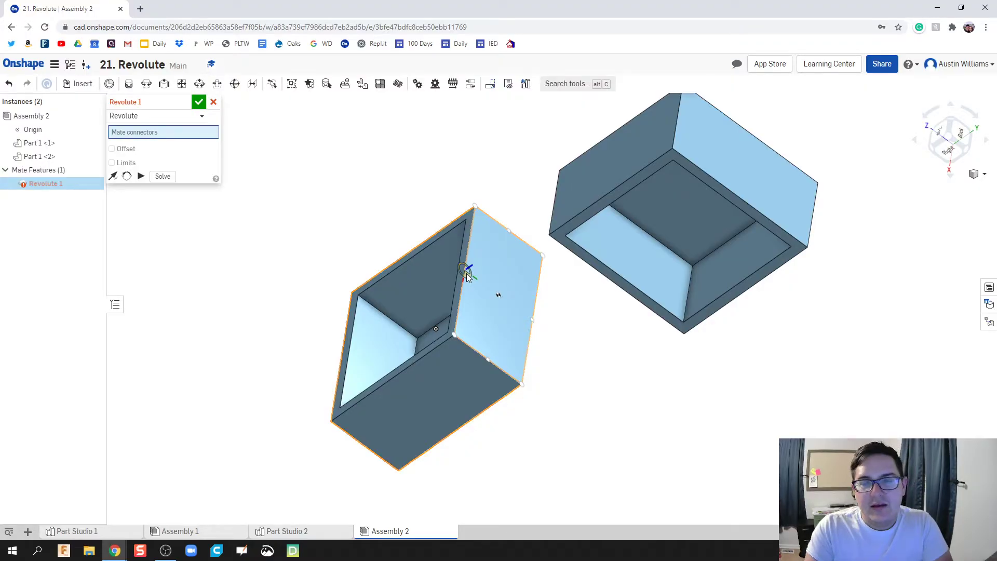
pyautogui.scroll(2, 467, 277)
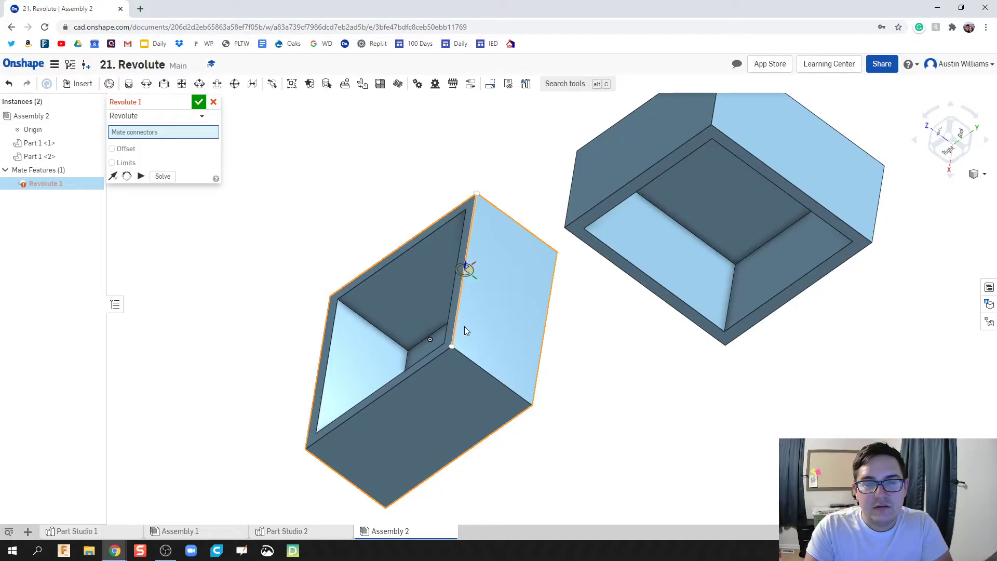
pyautogui.moveTo(448, 376); pyautogui.dragTo(459, 358, button='right')
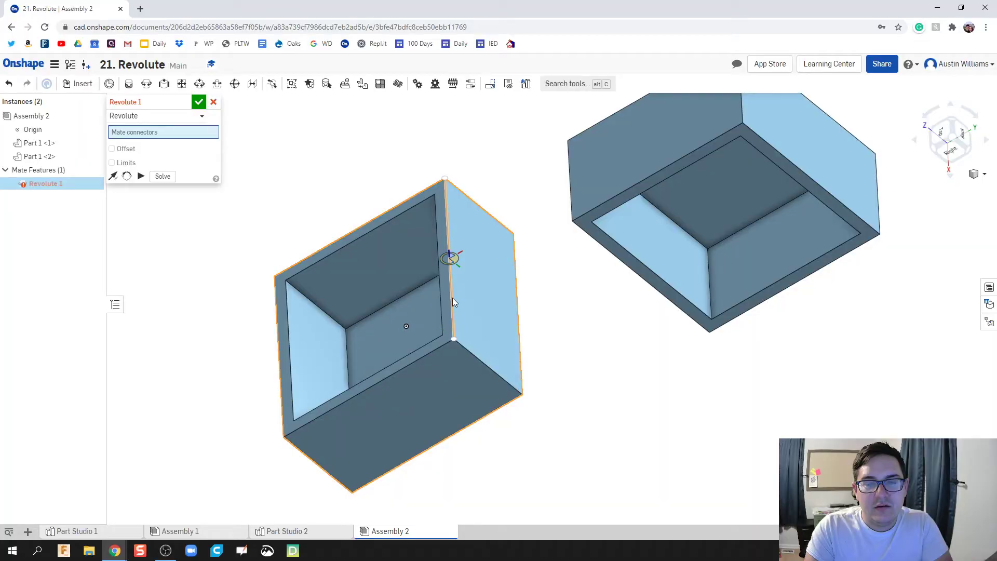
pyautogui.click(445, 264)
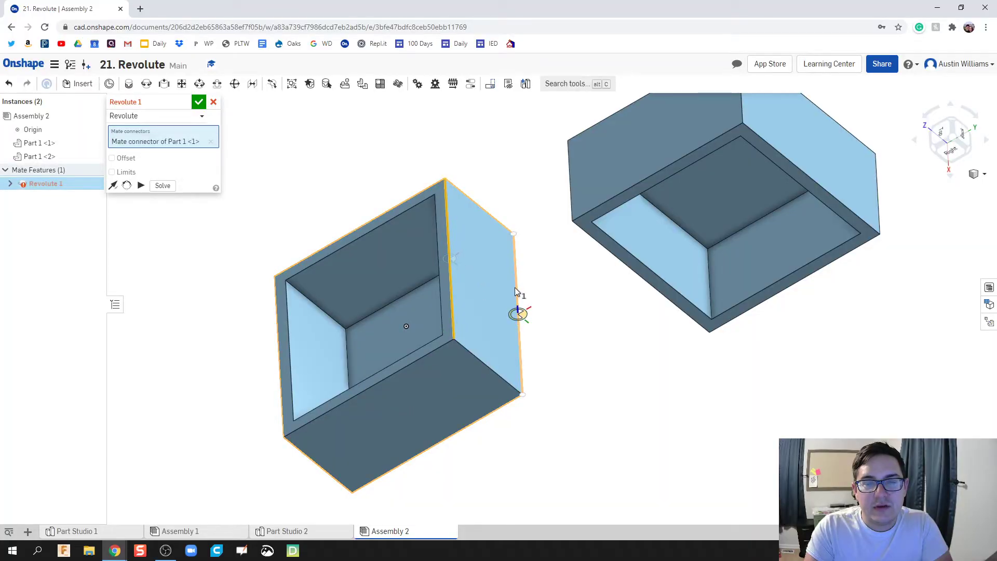
# Step: Pick the midpoint connector on the second box's top edge as the hinge point
pyautogui.moveTo(515, 288); pyautogui.dragTo(487, 262, button='right')
pyautogui.scroll(3, 405, 217)
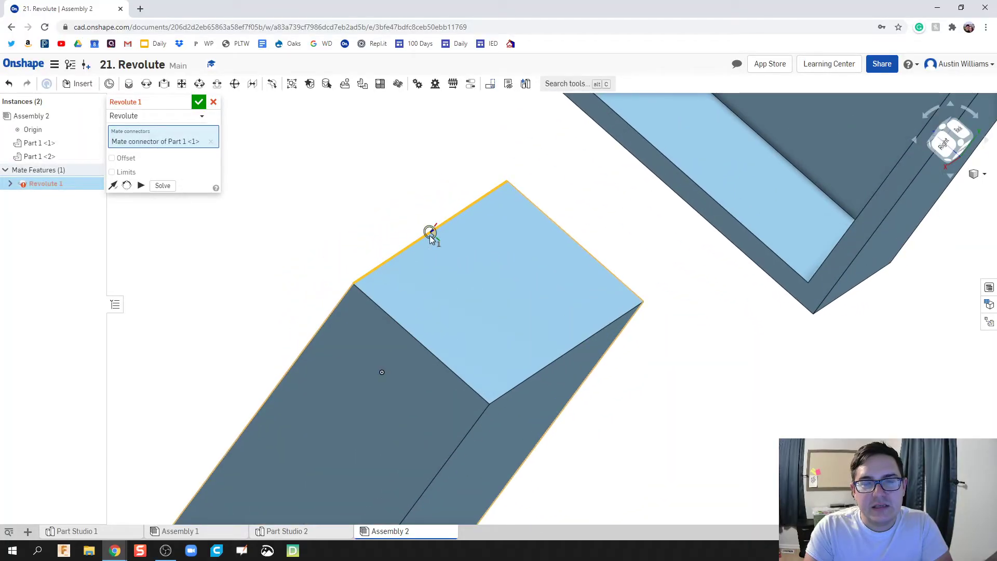
pyautogui.moveTo(431, 234)
pyautogui.mouseDown(button='right')
pyautogui.moveTo(421, 236)
pyautogui.moveTo(423, 227)
pyautogui.mouseUp(button='right')
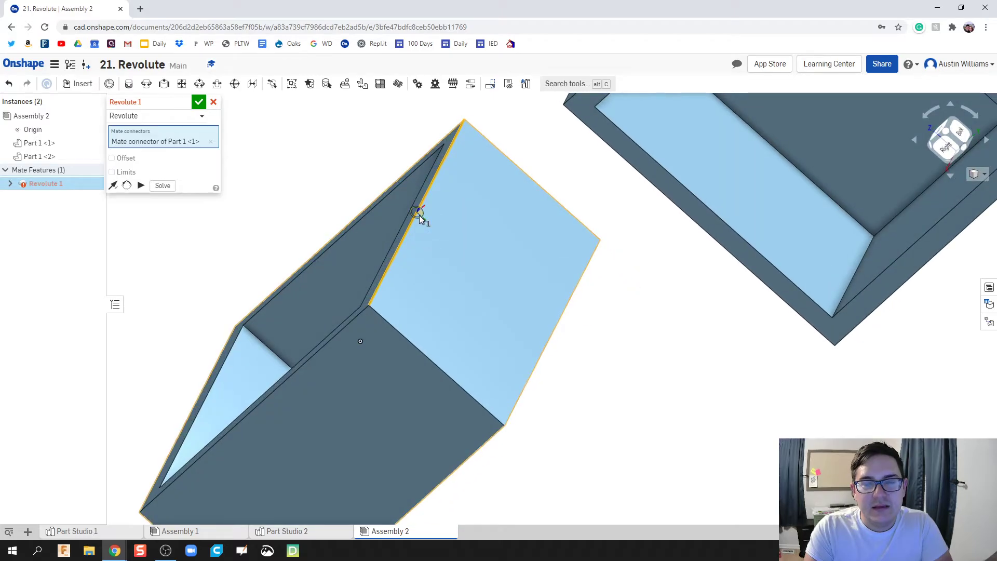
pyautogui.moveTo(488, 275)
pyautogui.mouseDown(button='right')
pyautogui.moveTo(463, 245)
pyautogui.moveTo(481, 269)
pyautogui.moveTo(493, 266)
pyautogui.moveTo(521, 287)
pyautogui.moveTo(516, 270)
pyautogui.moveTo(483, 269)
pyautogui.mouseUp(button='right')
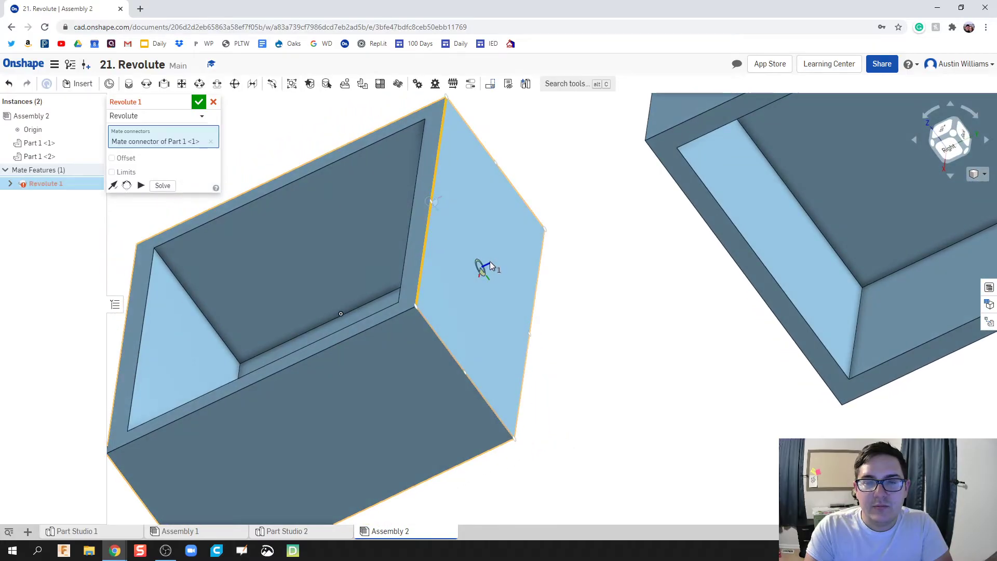
pyautogui.moveTo(619, 298); pyautogui.dragTo(537, 161, button='right')
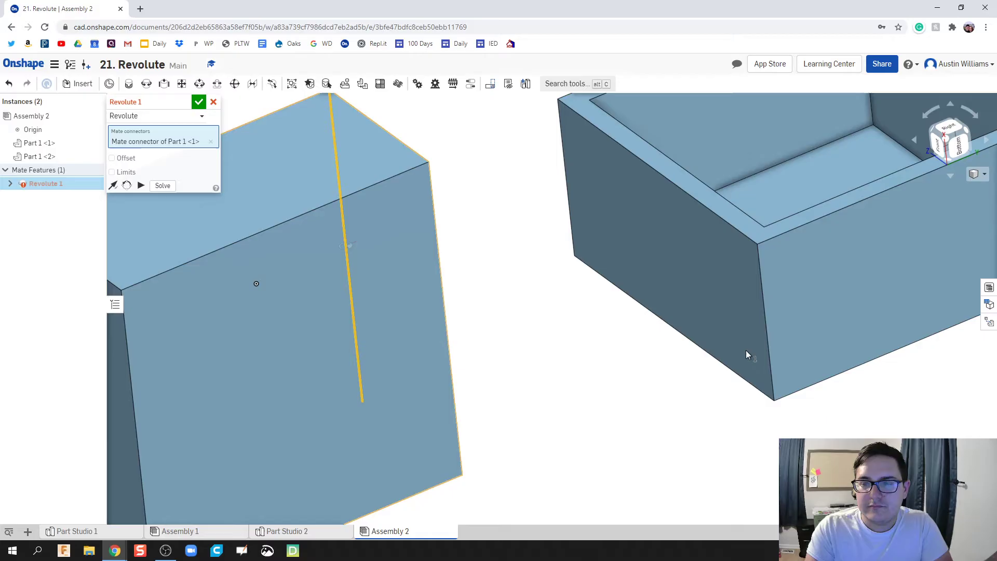
pyautogui.moveTo(864, 352); pyautogui.dragTo(695, 363, button='right')
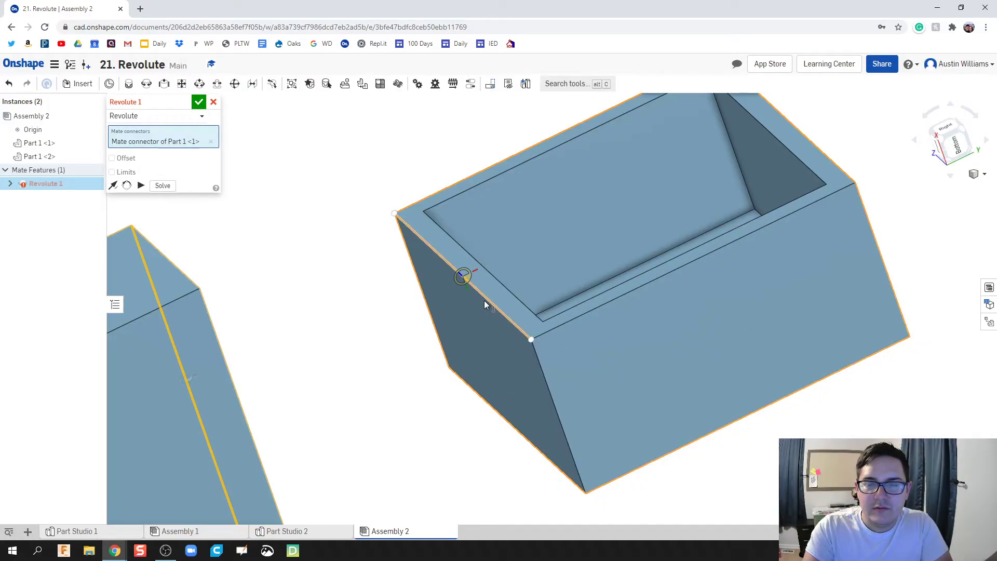
pyautogui.click(456, 280)
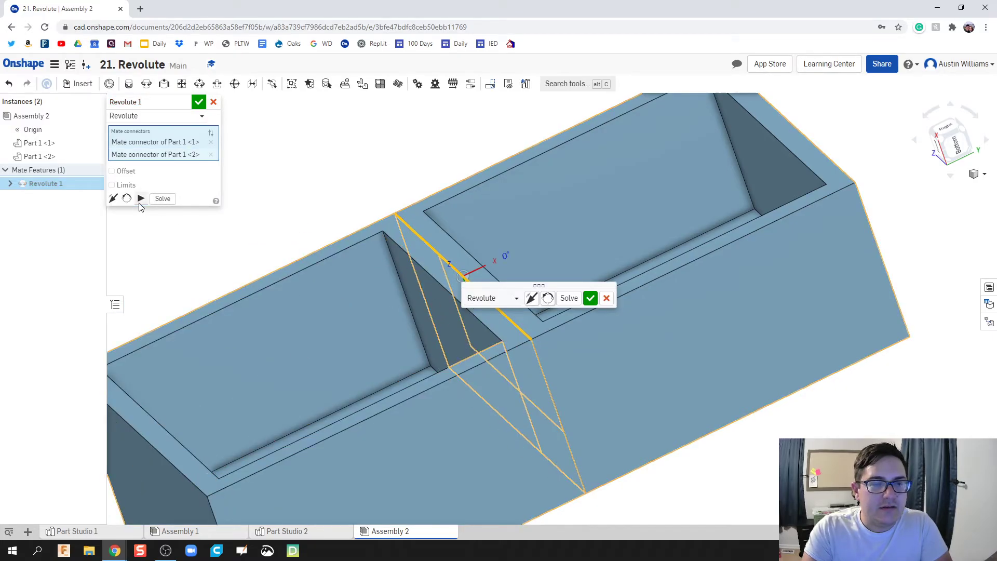
# Step: Enable Limits on Revolute 1 with 0 deg minimum and 180 deg maximum, then solve to test
pyautogui.moveTo(260, 270); pyautogui.dragTo(494, 383)
pyautogui.scroll(2, 495, 384)
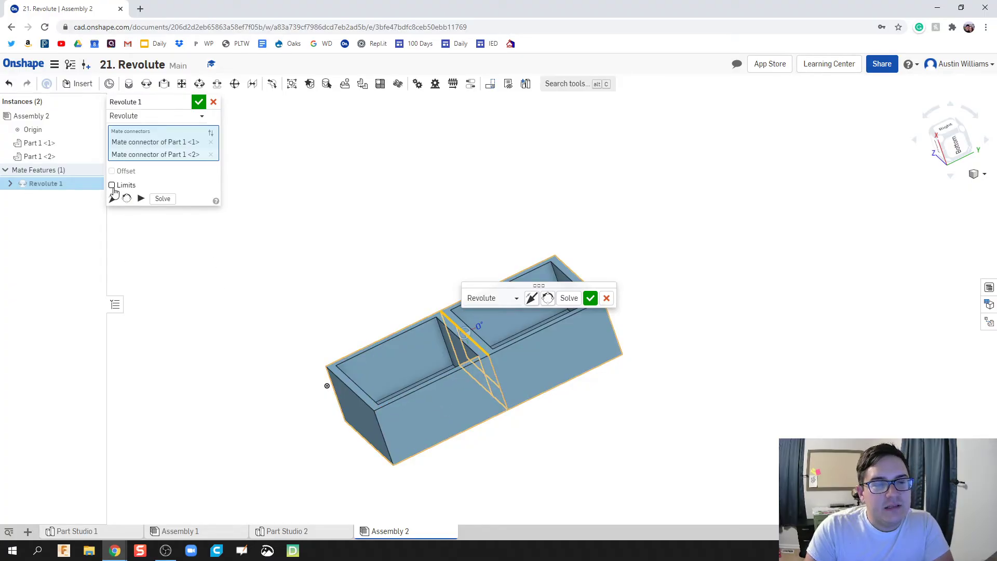
pyautogui.click(113, 185)
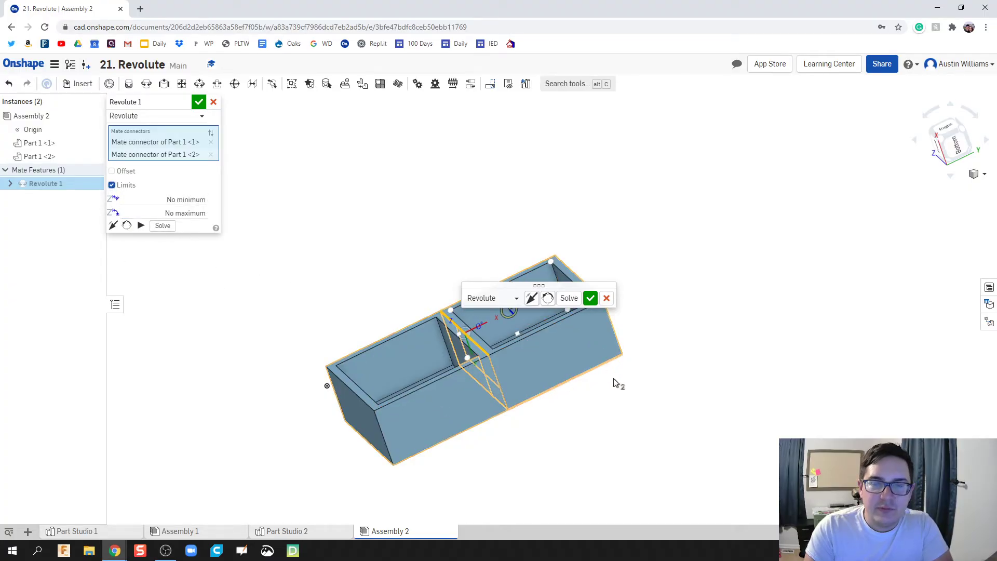
pyautogui.moveTo(617, 383); pyautogui.dragTo(596, 318, button='middle')
pyautogui.moveTo(576, 285); pyautogui.dragTo(792, 283)
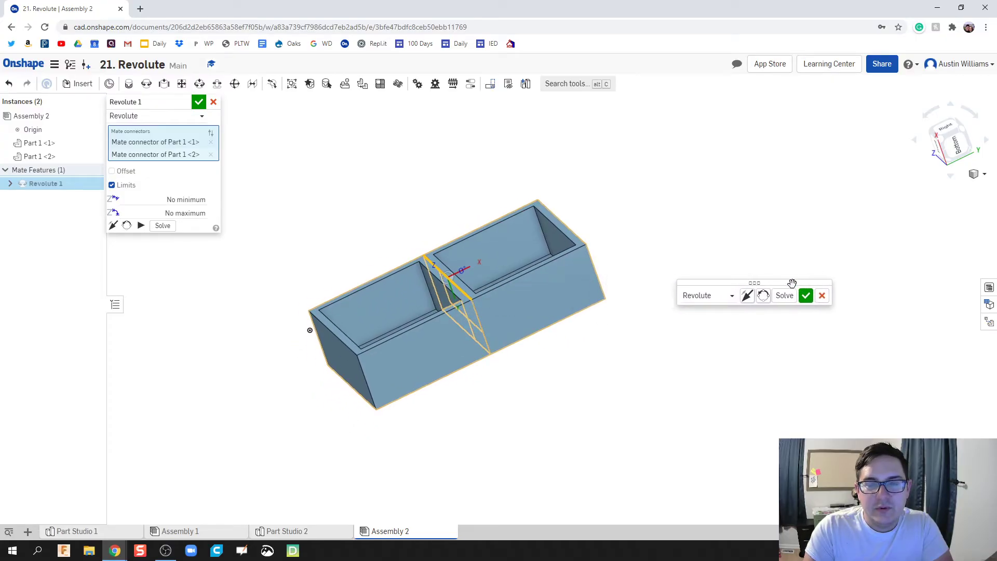
pyautogui.click(155, 200)
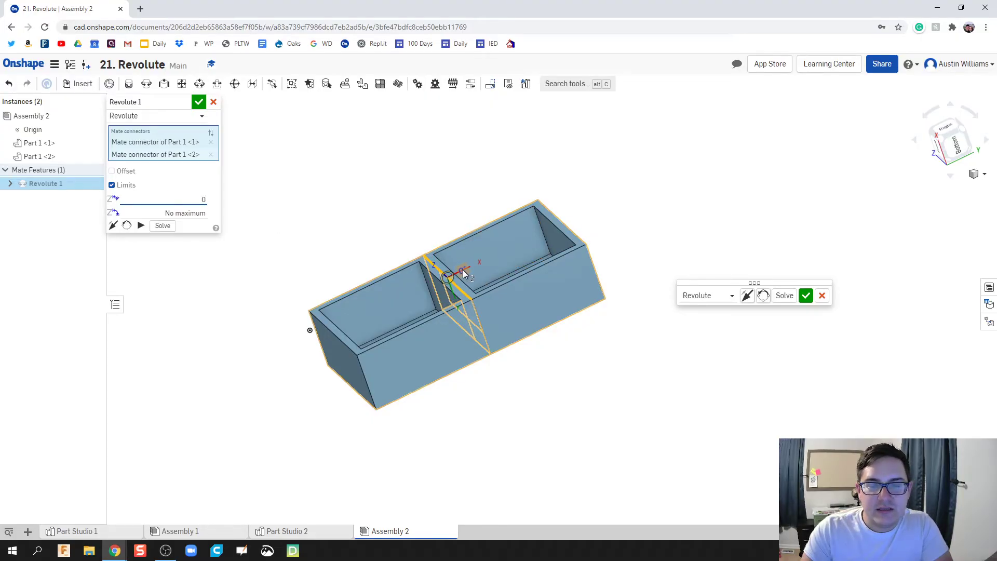
pyautogui.scroll(3, 463, 270)
pyautogui.click(193, 213)
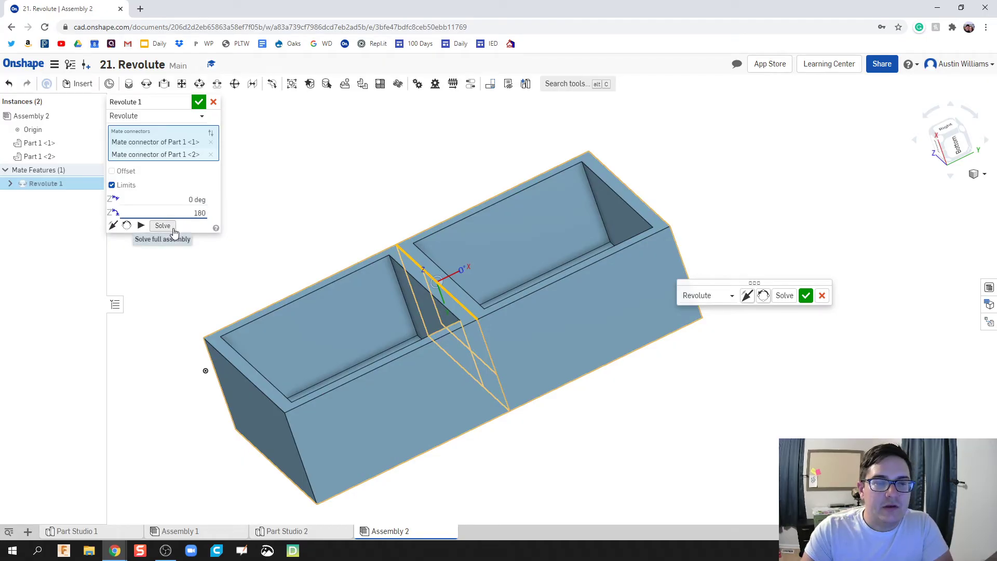
pyautogui.click(173, 229)
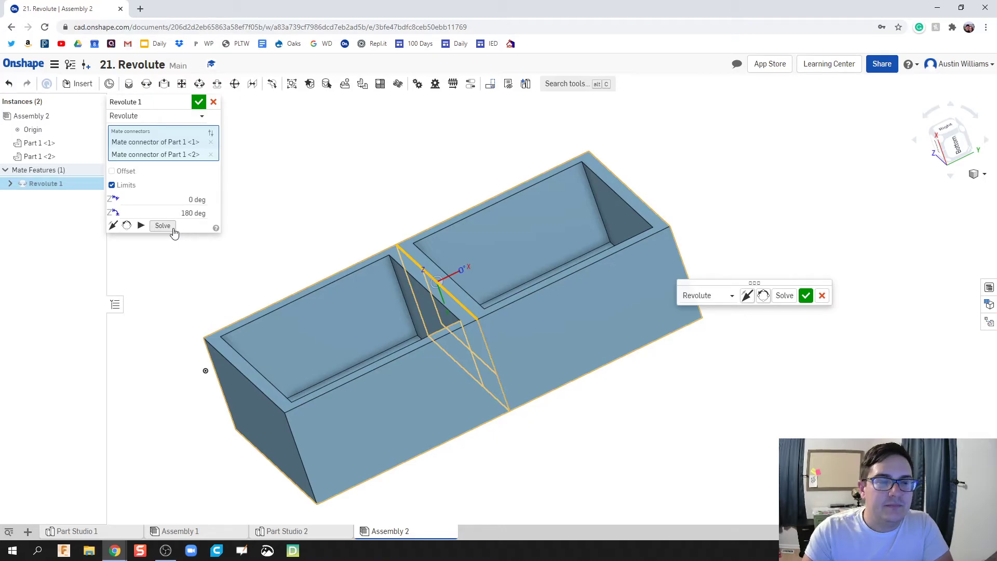
pyautogui.click(142, 226)
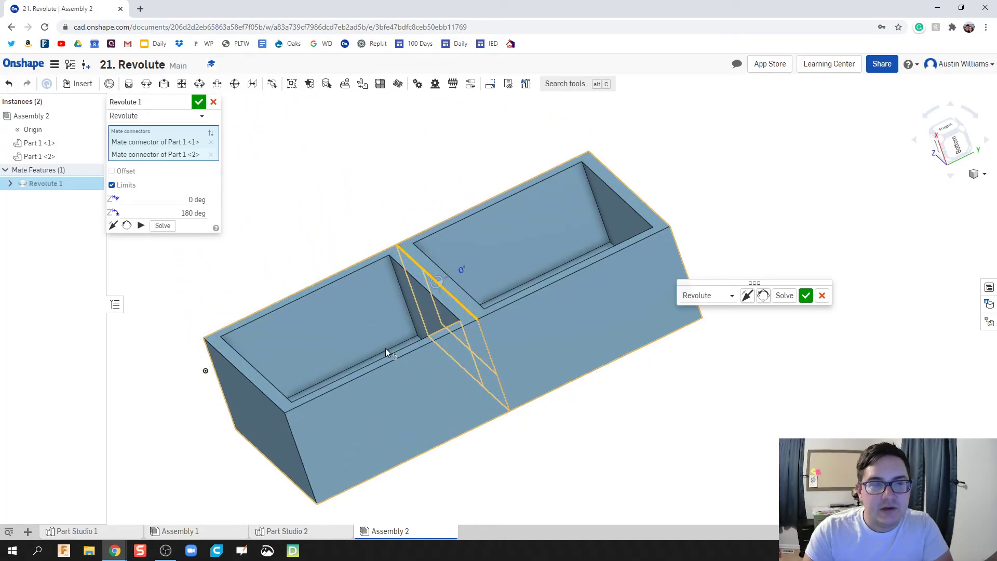
# Step: Confirm the Revolute 1 mate and recentre the assembly in view
pyautogui.click(199, 103)
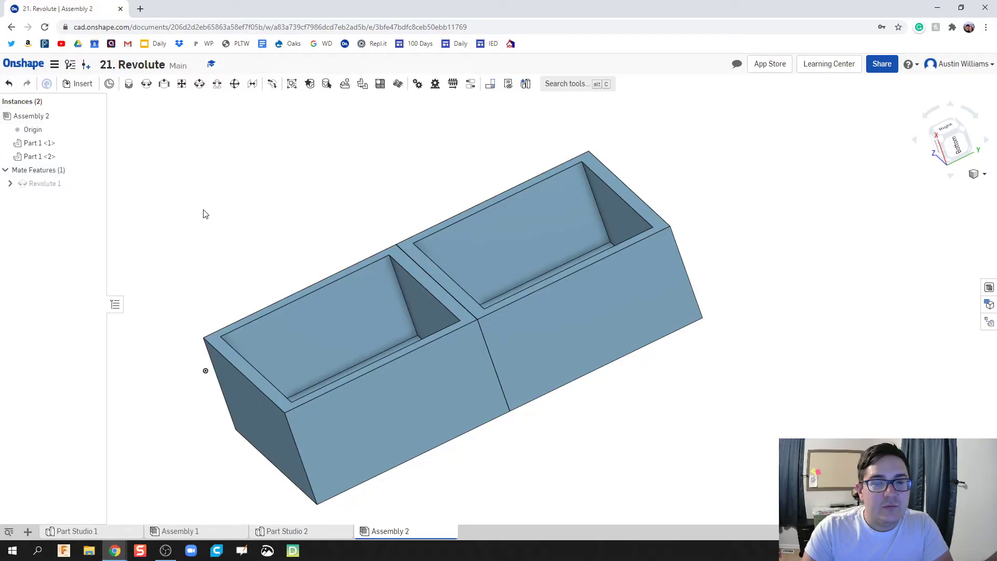
pyautogui.scroll(-2, 217, 217)
pyautogui.moveTo(217, 217); pyautogui.dragTo(337, 250, button='middle')
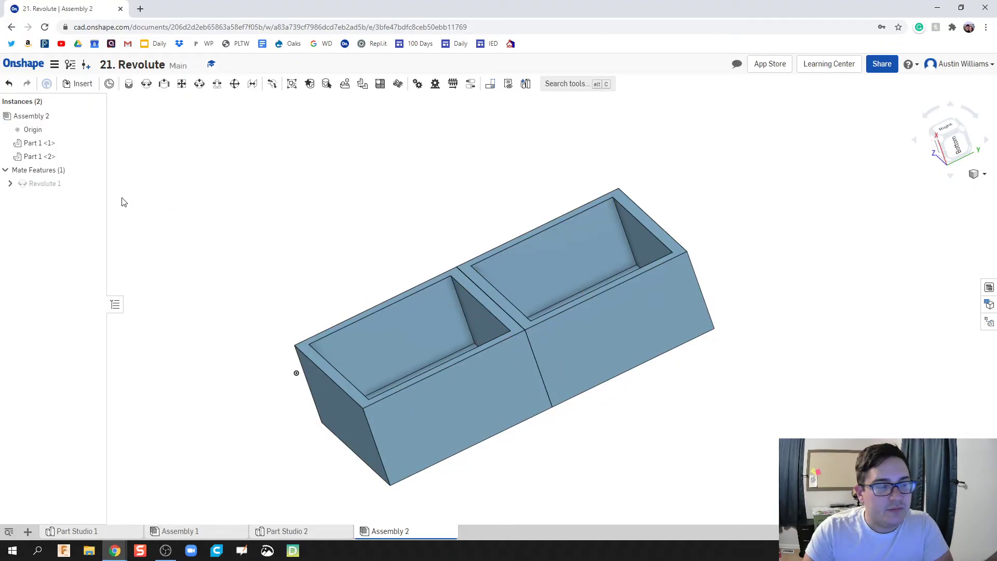
# Step: Show Revolute 1 again and bring up its context menu at the mate connector
pyautogui.click(94, 184)
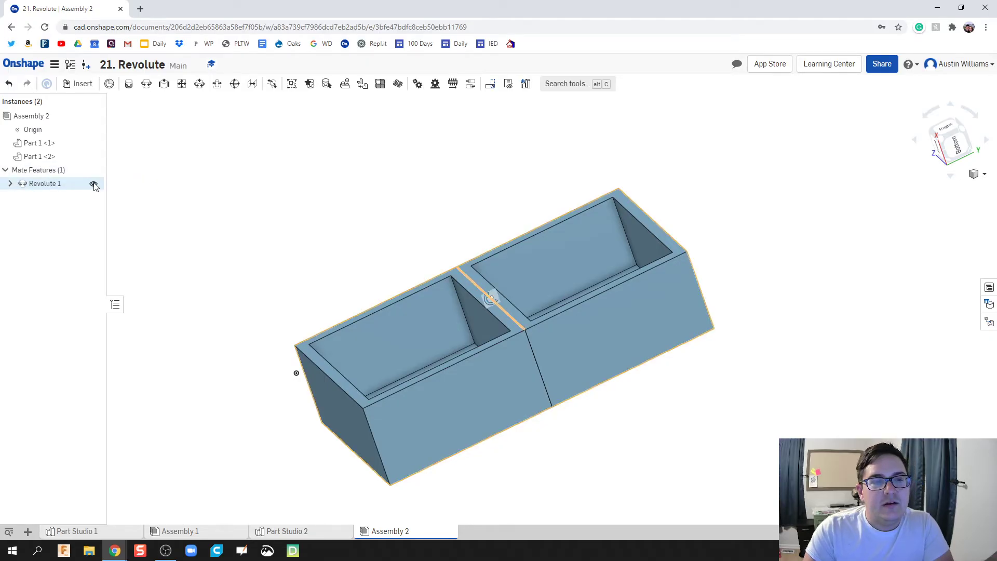
pyautogui.click(488, 298)
pyautogui.scroll(-2, 455, 227)
pyautogui.scroll(3, 496, 295)
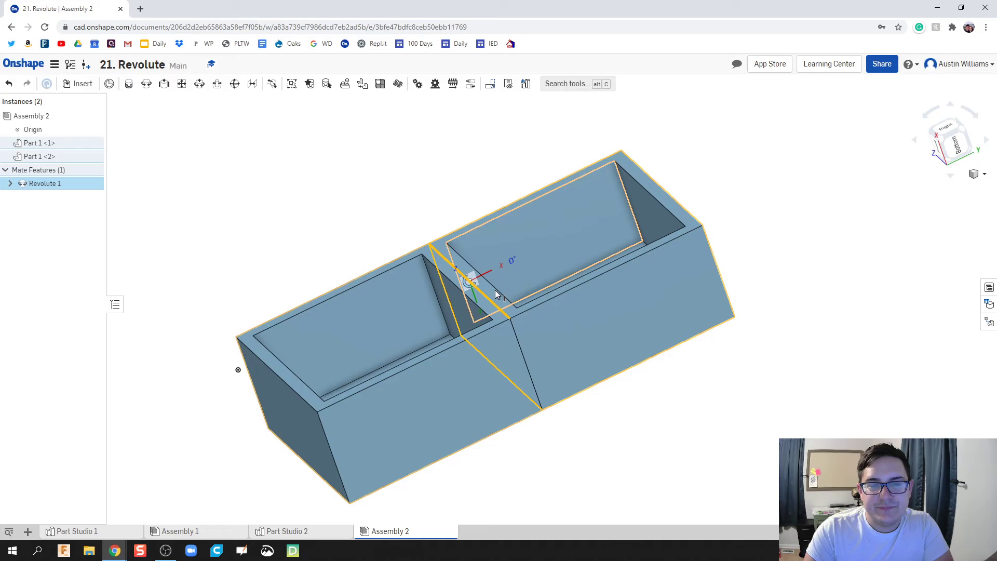
pyautogui.rightClick(469, 284)
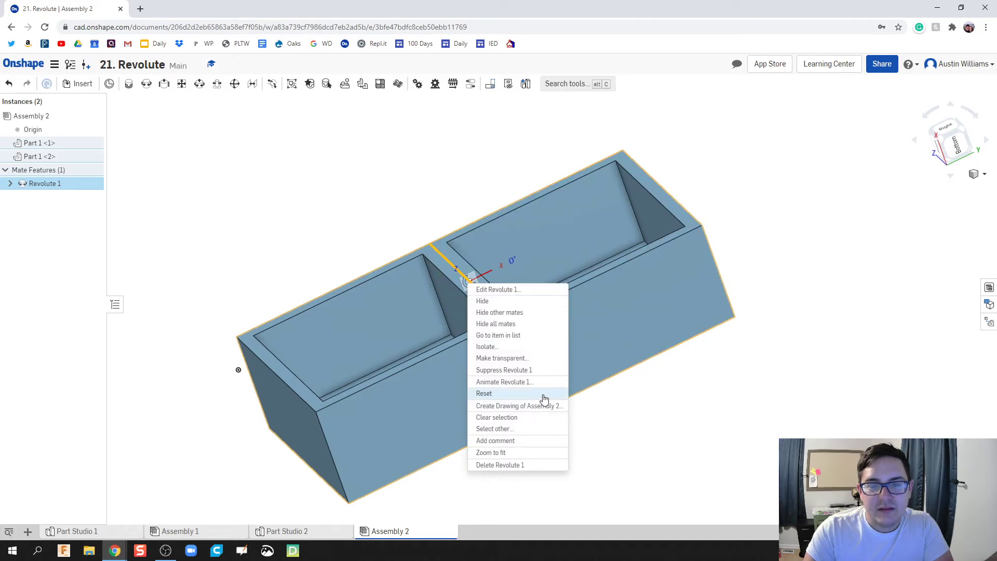
# Step: Play the Revolute 1 animation, then change its Steps to 10
pyautogui.click(526, 385)
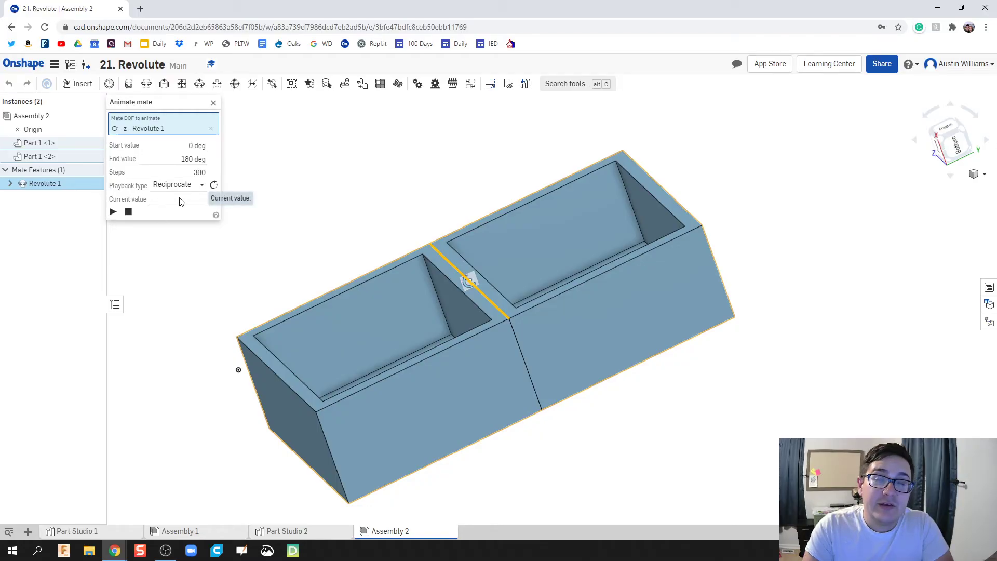
pyautogui.click(113, 213)
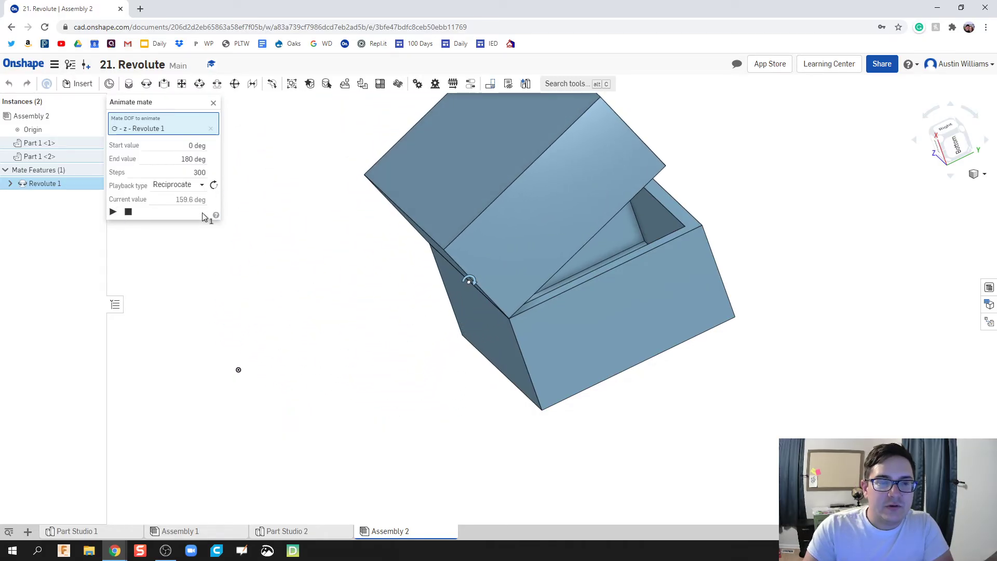
pyautogui.click(204, 172)
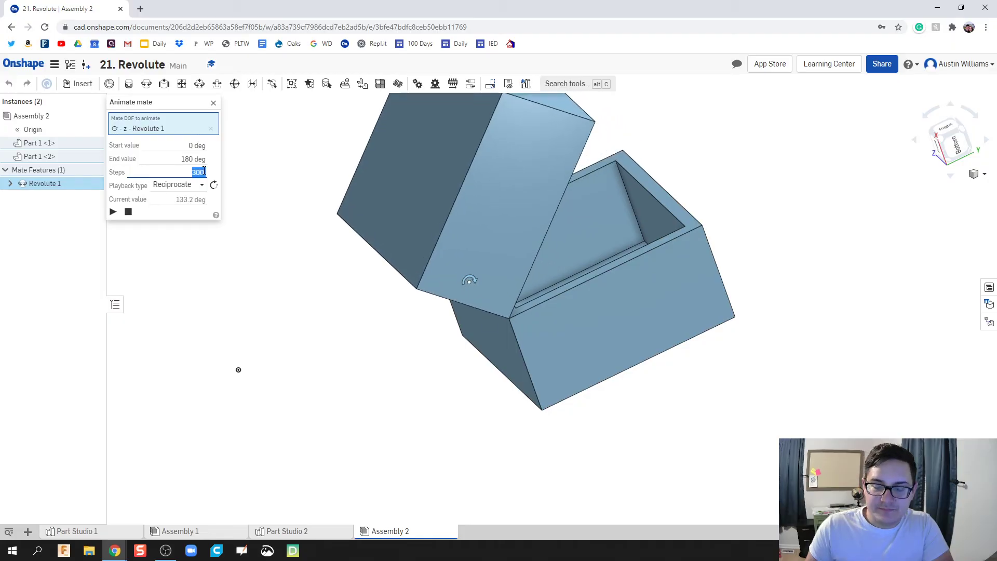
pyautogui.write('10')
pyautogui.press('Return')
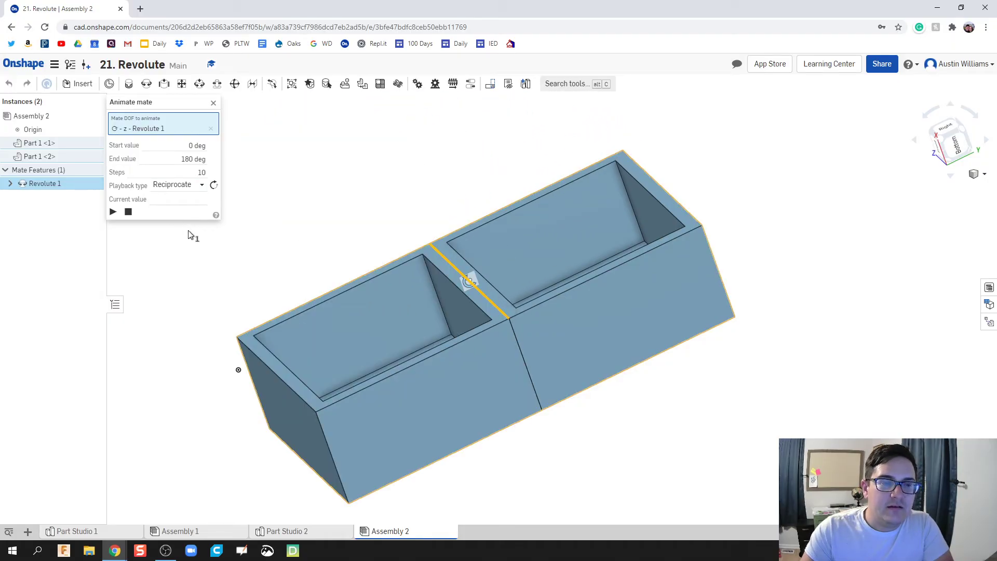
# Step: Replay the 10-step lid animation and view it from an isometric angle
pyautogui.moveTo(376, 289)
pyautogui.mouseDown(button='right')
pyautogui.moveTo(370, 274)
pyautogui.moveTo(370, 284)
pyautogui.mouseUp(button='right')
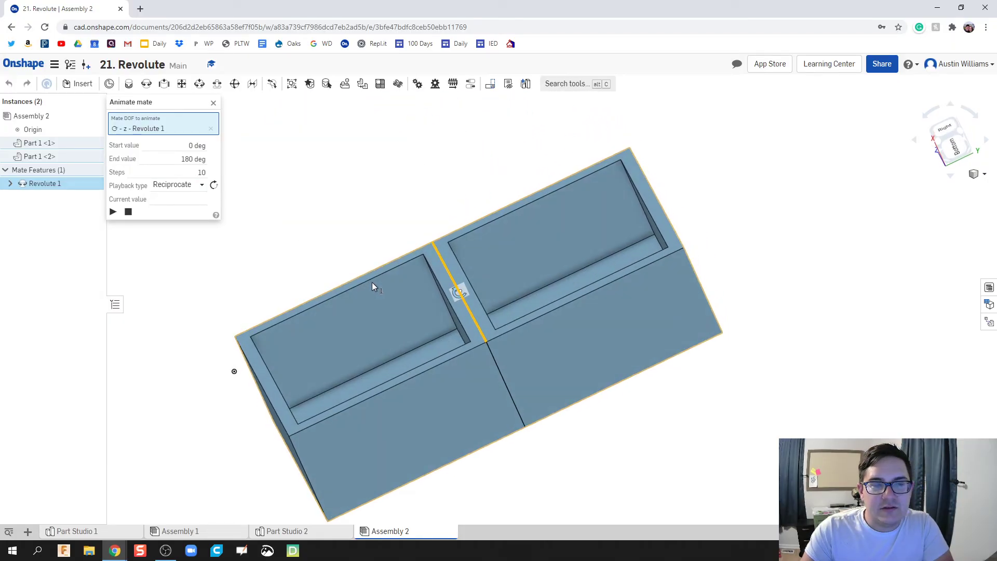
pyautogui.scroll(-3, 372, 282)
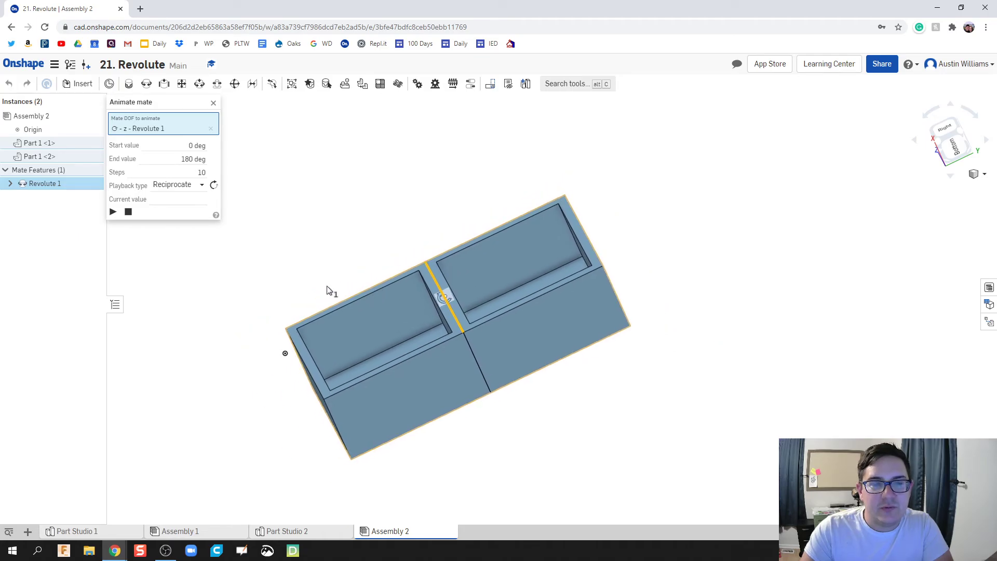
pyautogui.scroll(1, 327, 290)
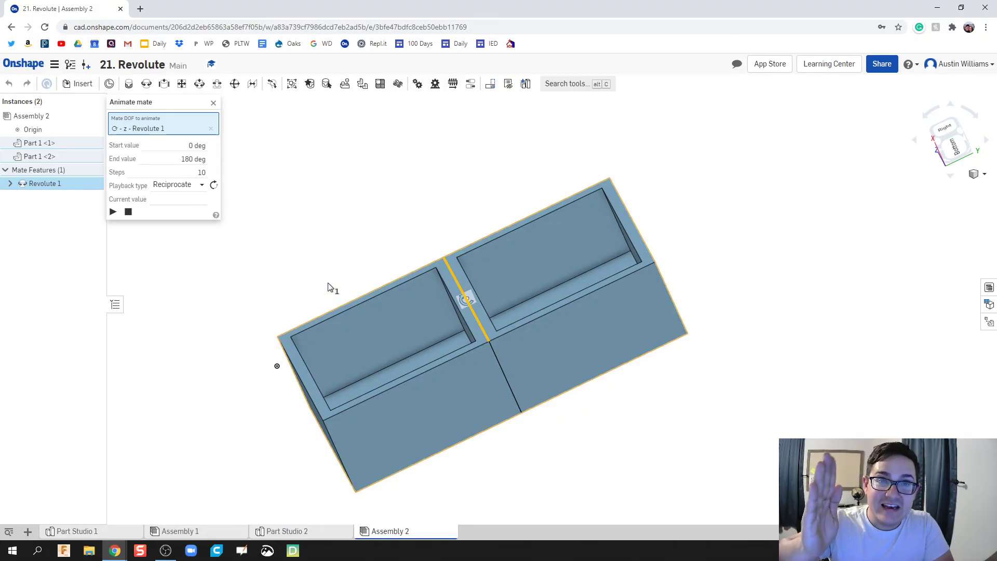
pyautogui.click(113, 211)
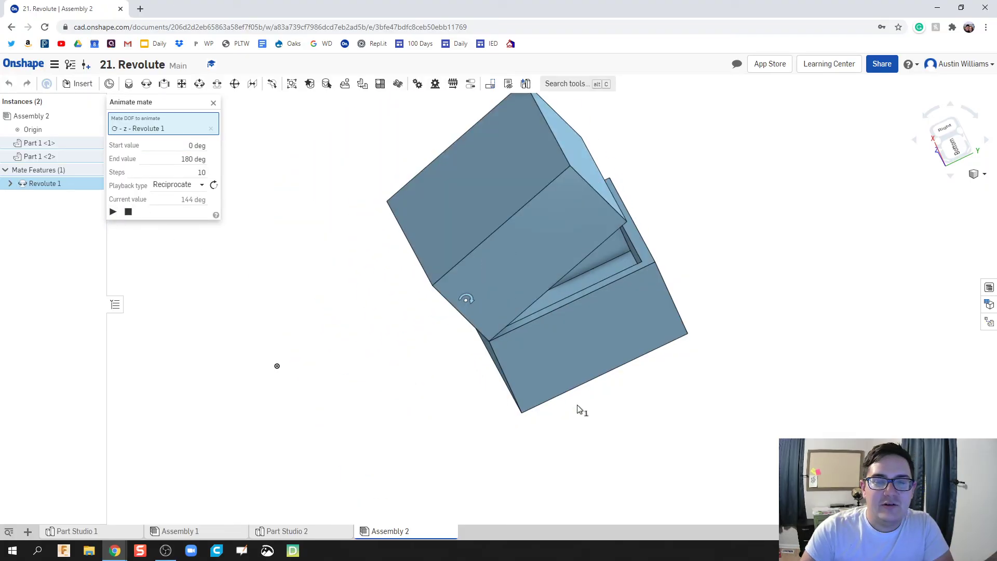
pyautogui.moveTo(580, 410)
pyautogui.mouseDown(button='right')
pyautogui.moveTo(486, 430)
pyautogui.moveTo(489, 494)
pyautogui.moveTo(480, 481)
pyautogui.mouseUp(button='right')
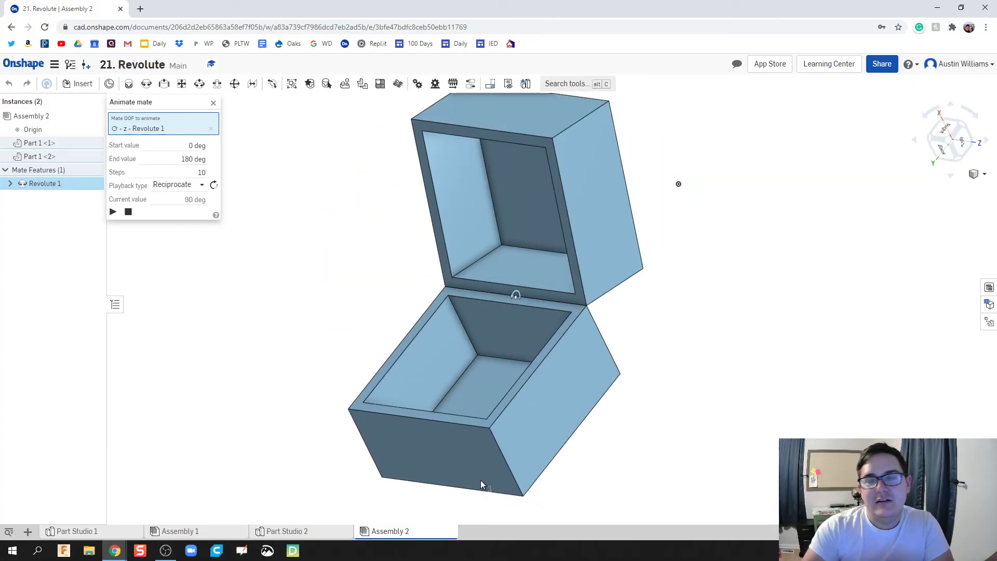